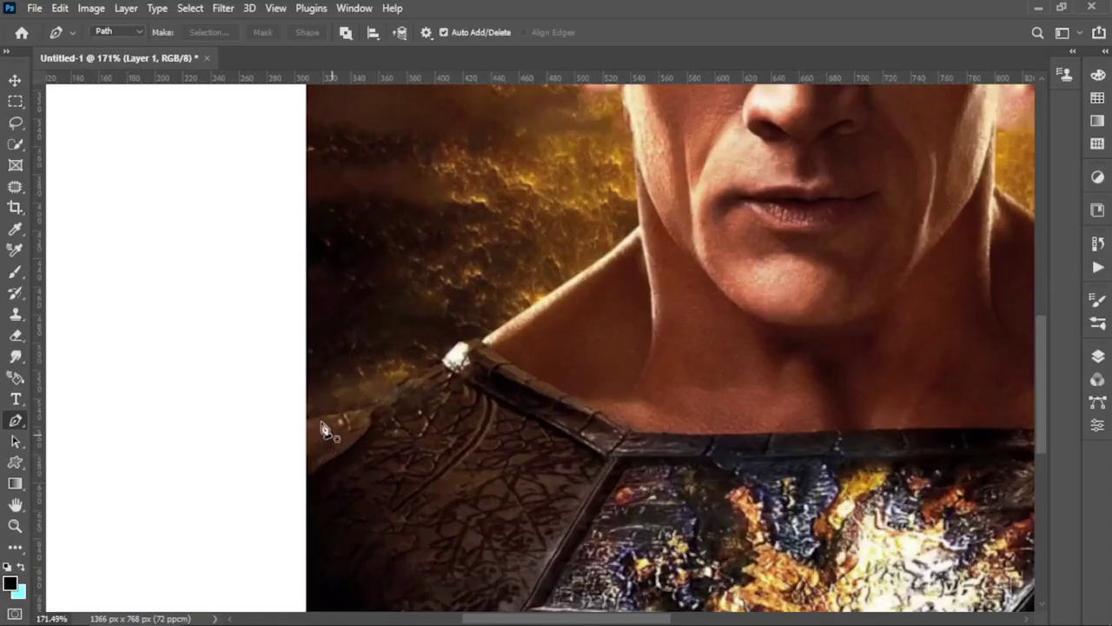
Place the first Pen anchor at the left shoulder to trace up toward the left ear.
click(306, 420)
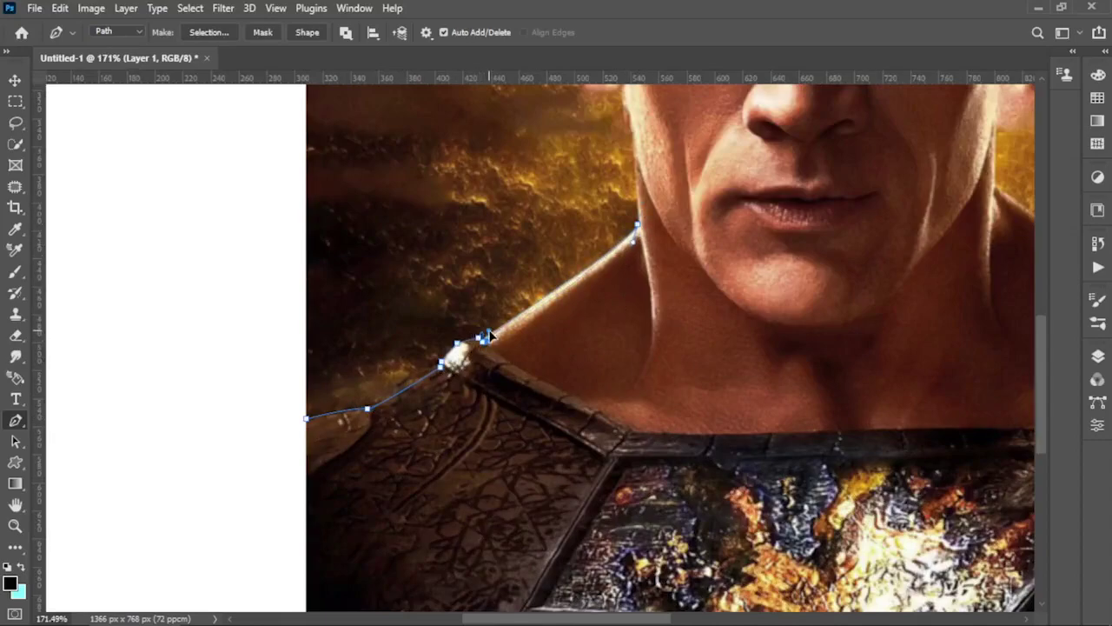
scroll(634, 251, up, 4)
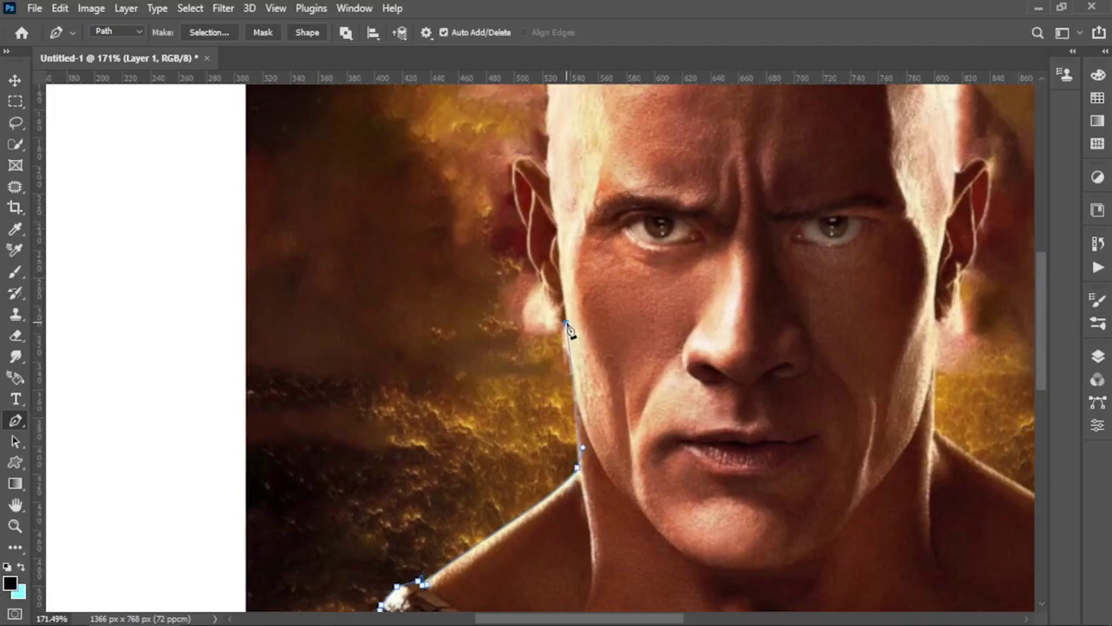
scroll(568, 330, up, 1)
scroll(559, 400, up, 1)
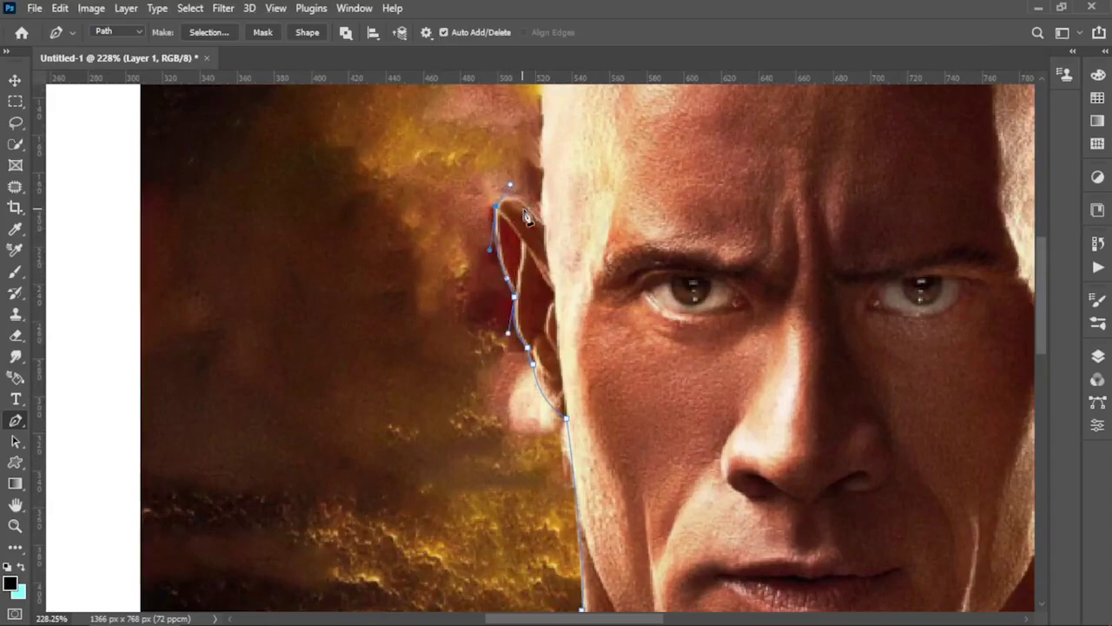
Curve the Pen path over the top of the head and down the right side toward the right shoulder.
drag(543, 180, 525, 306)
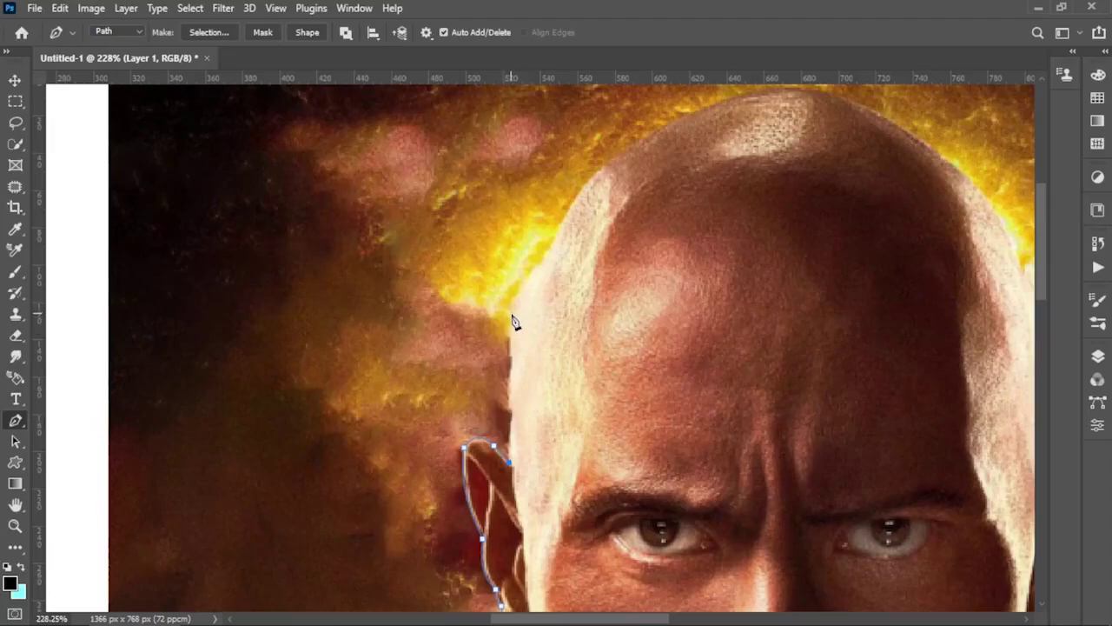
scroll(455, 261, down, 3)
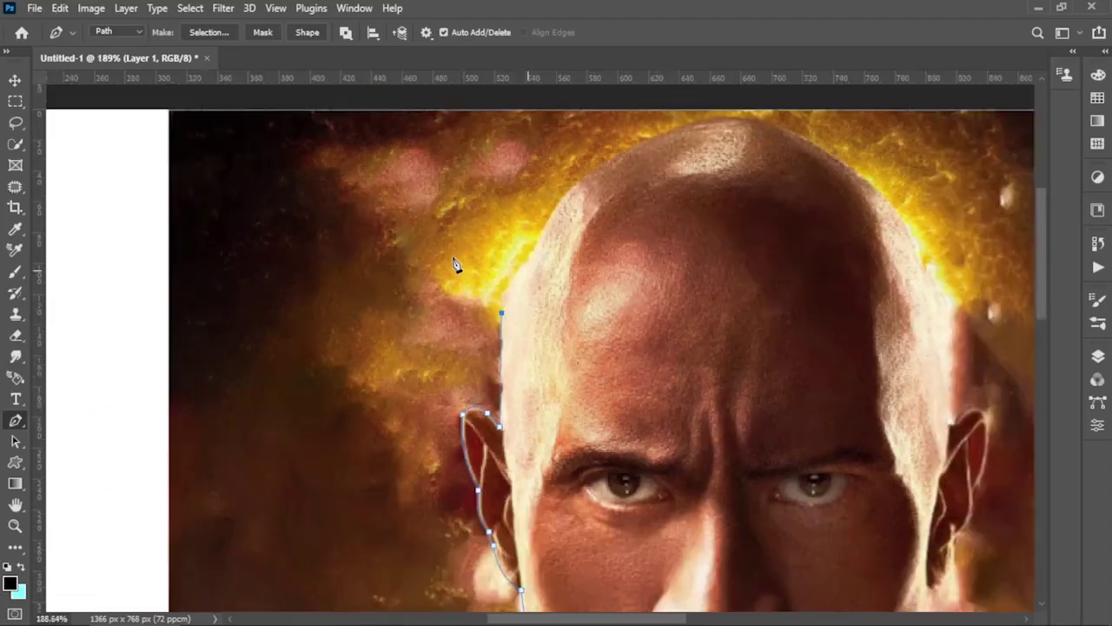
drag(628, 136, 541, 141)
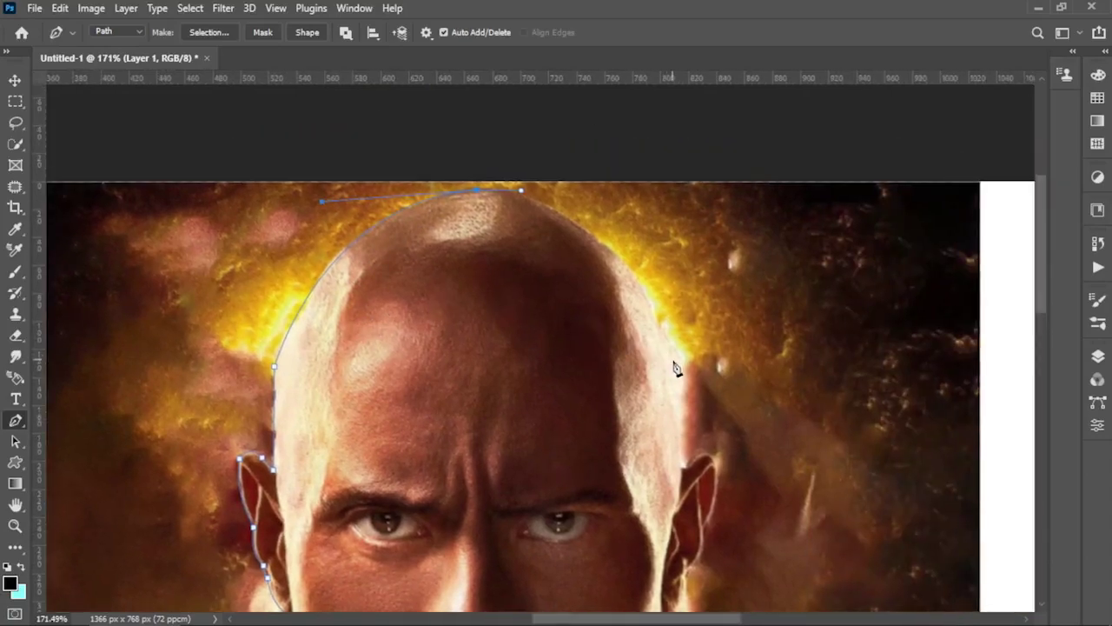
drag(668, 356, 690, 427)
drag(681, 466, 686, 432)
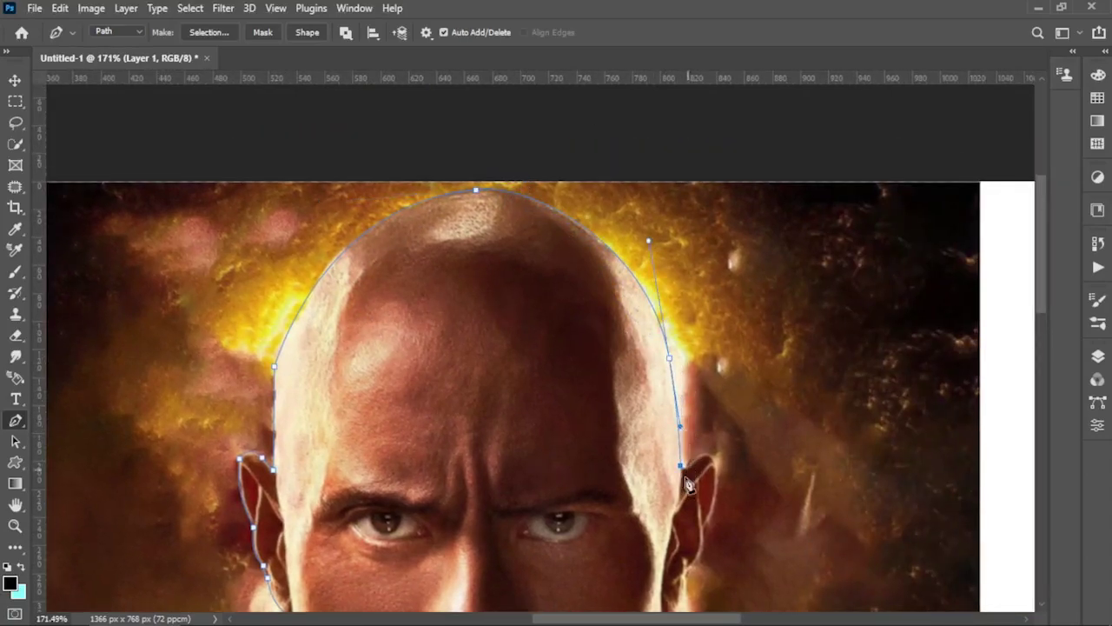
scroll(687, 484, up, 2)
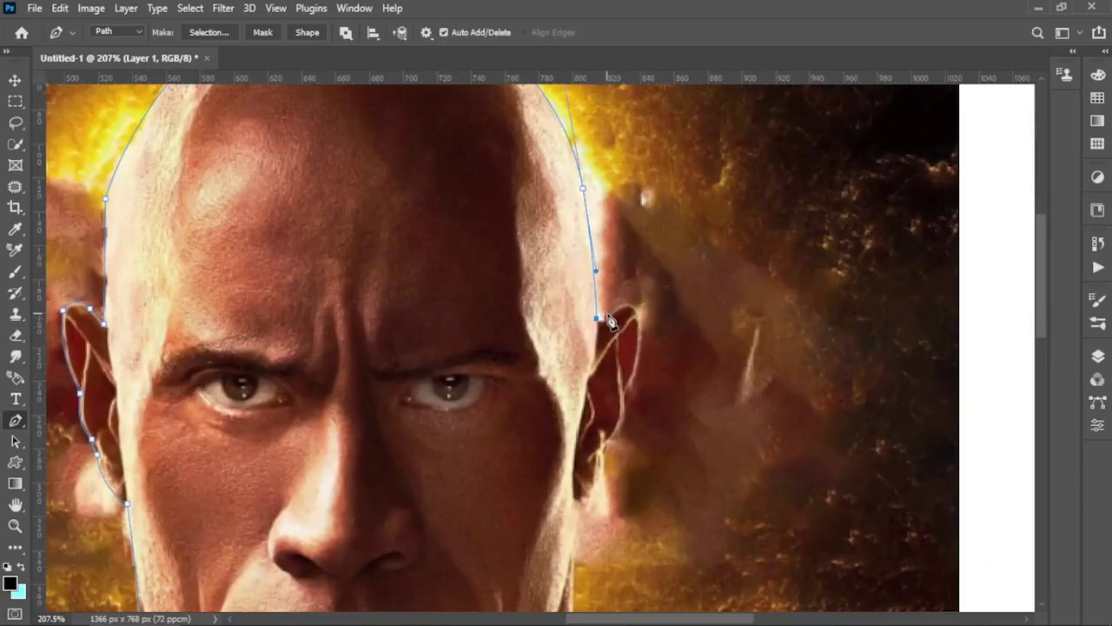
scroll(641, 382, down, 1)
scroll(639, 365, down, 1)
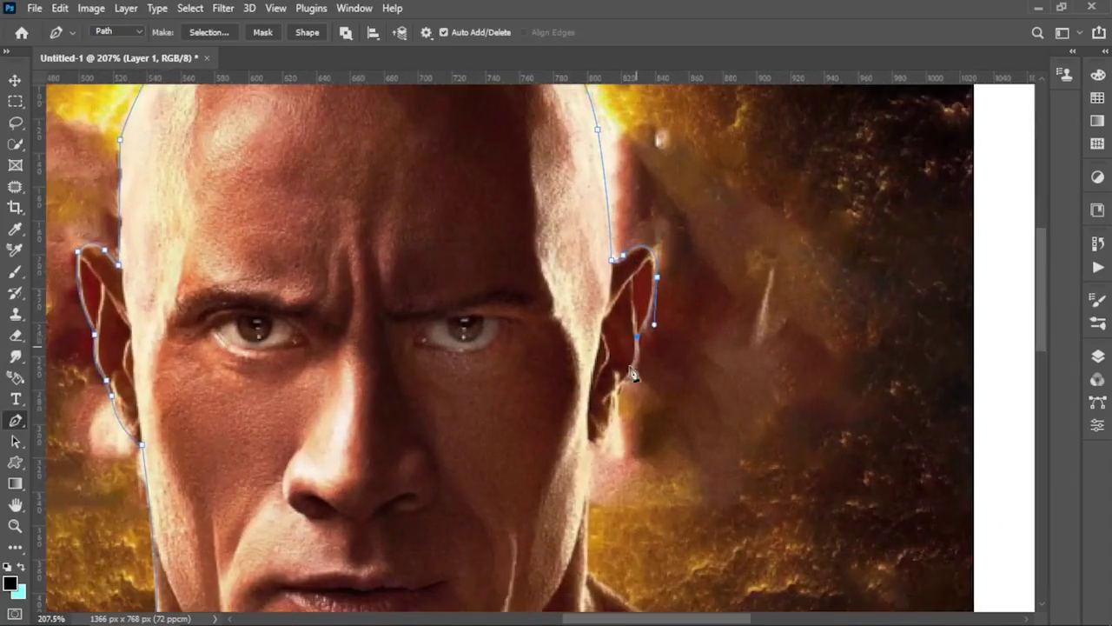
scroll(633, 343, down, 1)
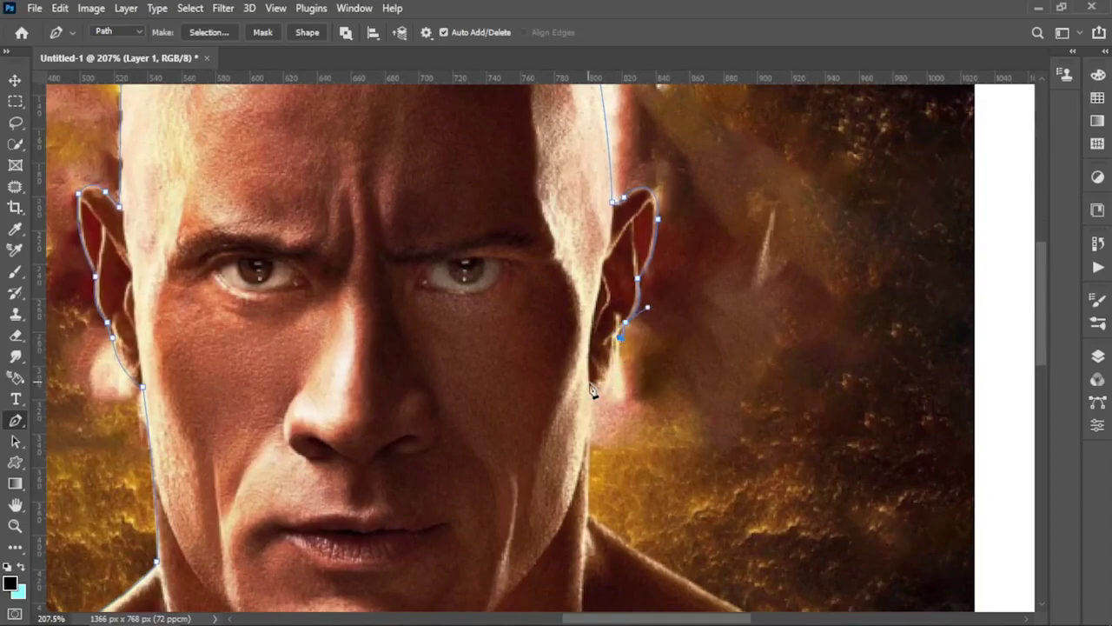
scroll(565, 372, down, 4)
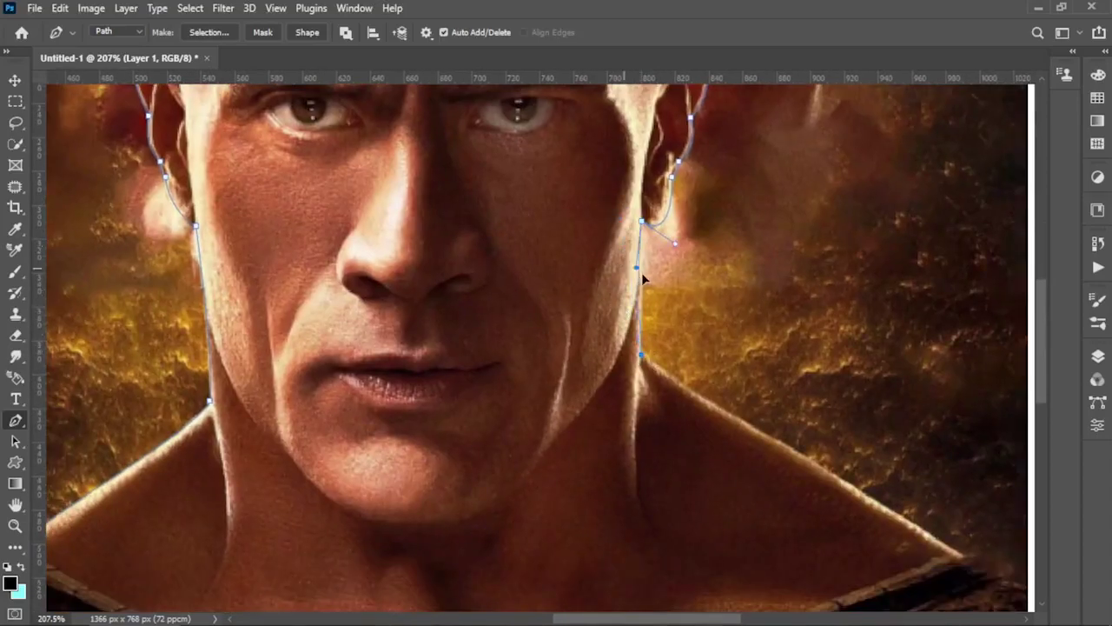
scroll(643, 278, down, 4)
scroll(551, 263, right, 3)
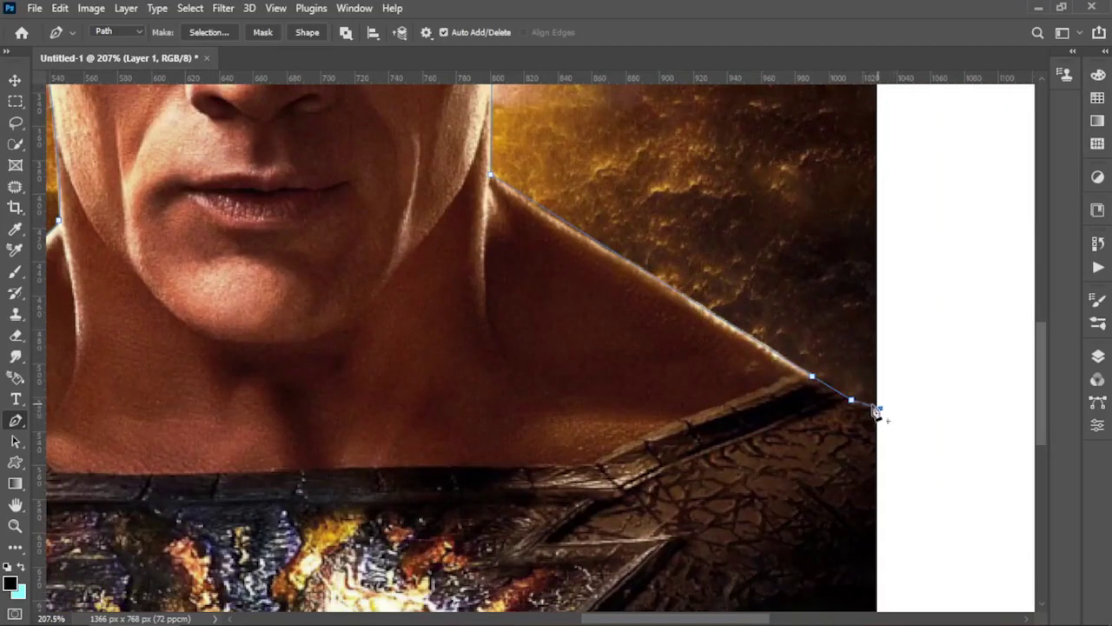
key(ctrl+0)
Close the path around the lower body, delete the inverted background, and deselect.
click(777, 559)
click(510, 568)
click(365, 504)
click(405, 397)
key(ctrl+Return)
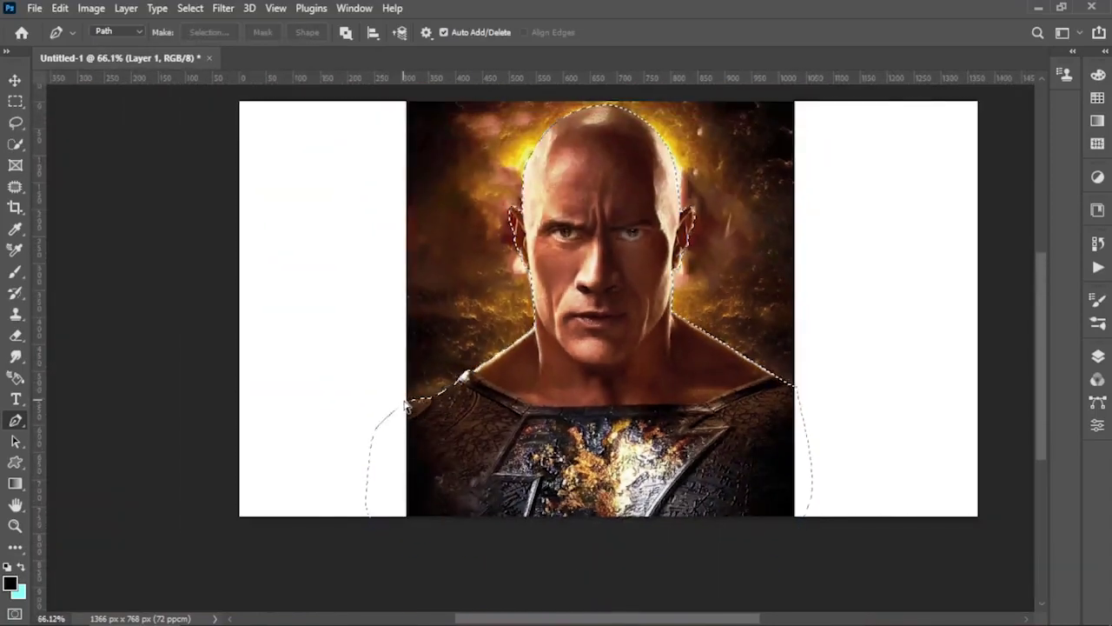
key(ctrl+shift+i)
key(Delete)
key(ctrl+d)
Add a new layer filled with dark #262024 beneath the portrait layer.
key(F7)
key(v)
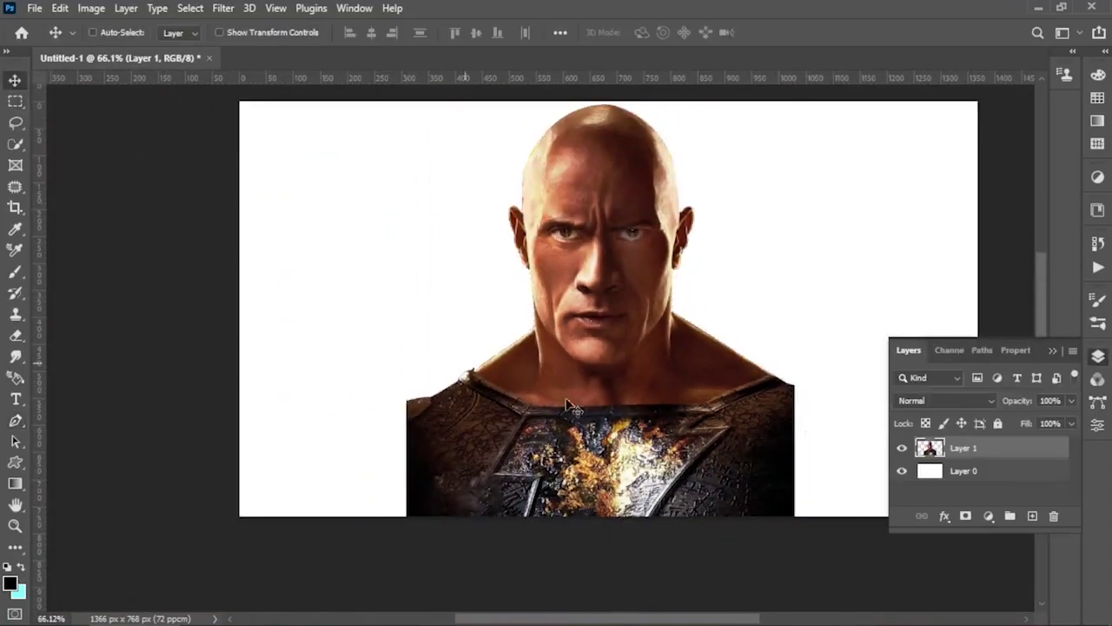
click(9, 584)
drag(347, 301, 694, 164)
click(469, 419)
click(584, 458)
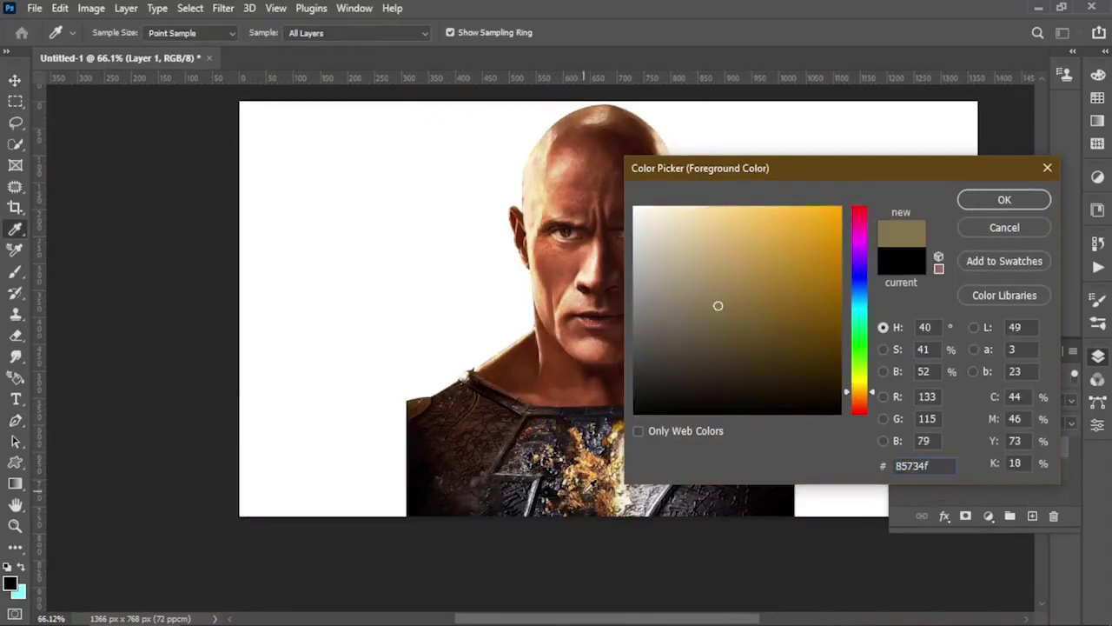
drag(584, 458, 686, 504)
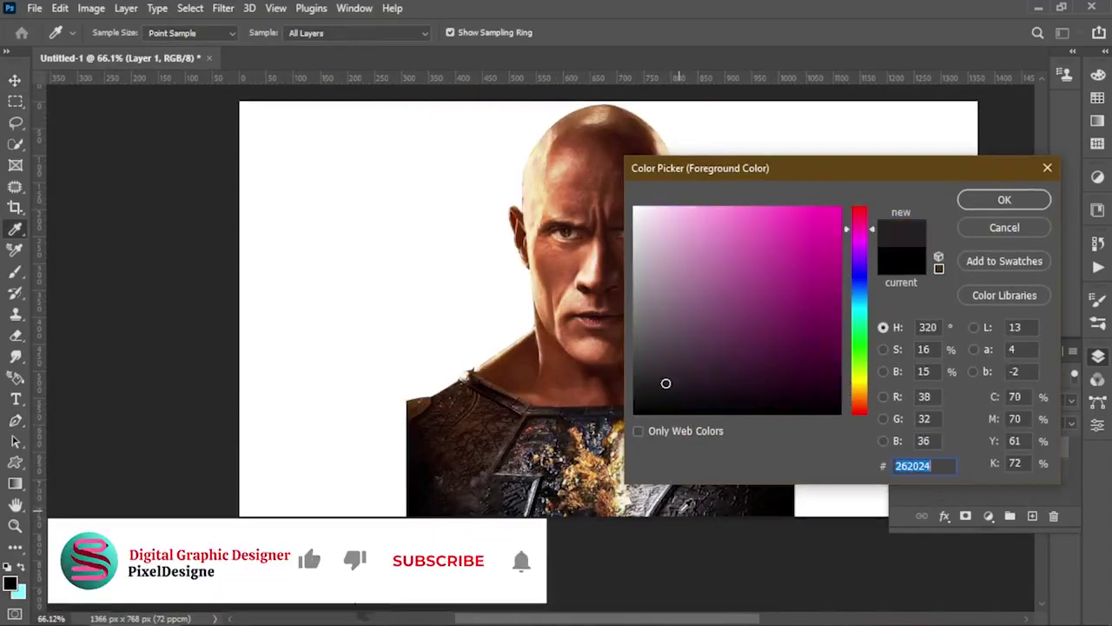
click(1034, 201)
click(1033, 517)
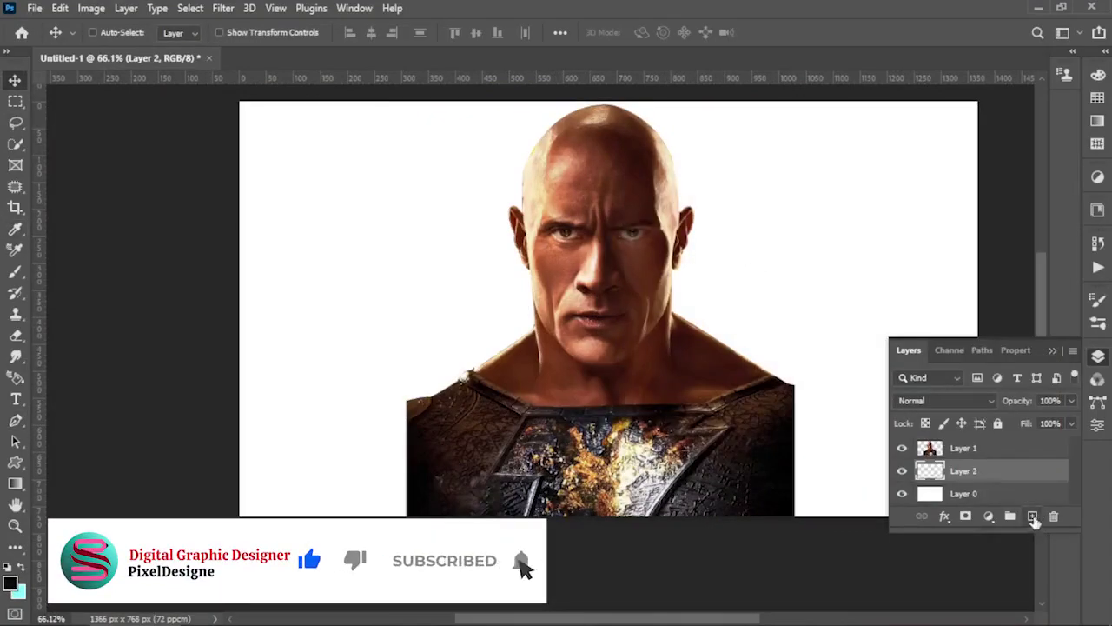
key(alt+BackSpace)
click(956, 448)
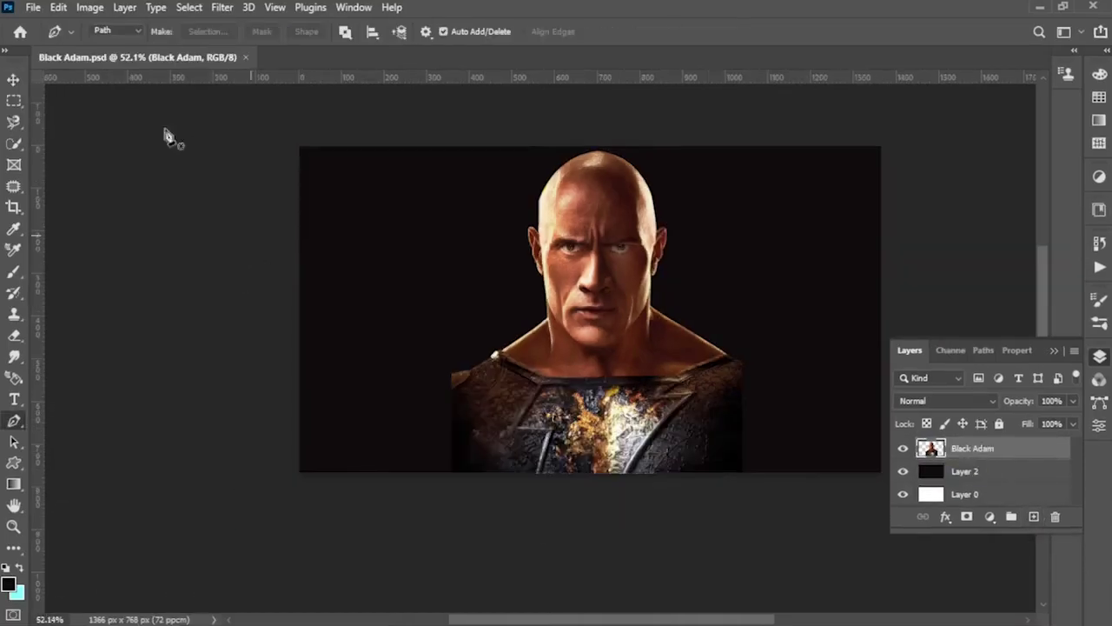
Raise the portrait's brightness to 15 with Brightness/Contrast.
key(v)
click(89, 7)
click(296, 52)
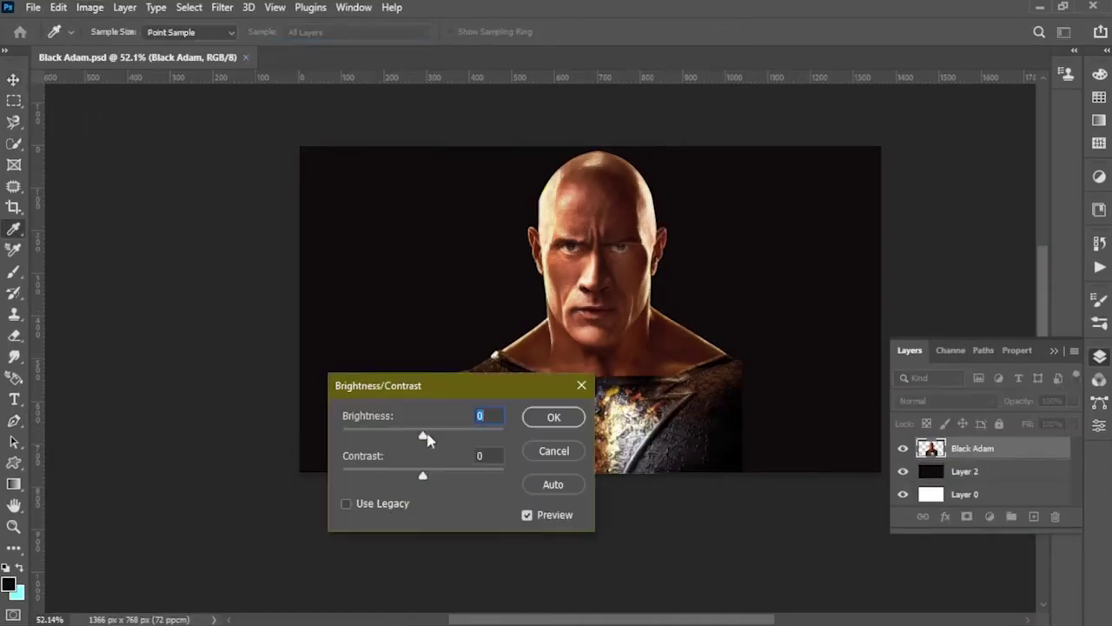
drag(426, 436, 432, 438)
key(Return)
Apply a Levels adjustment and boost Vibrance to +83.
click(89, 7)
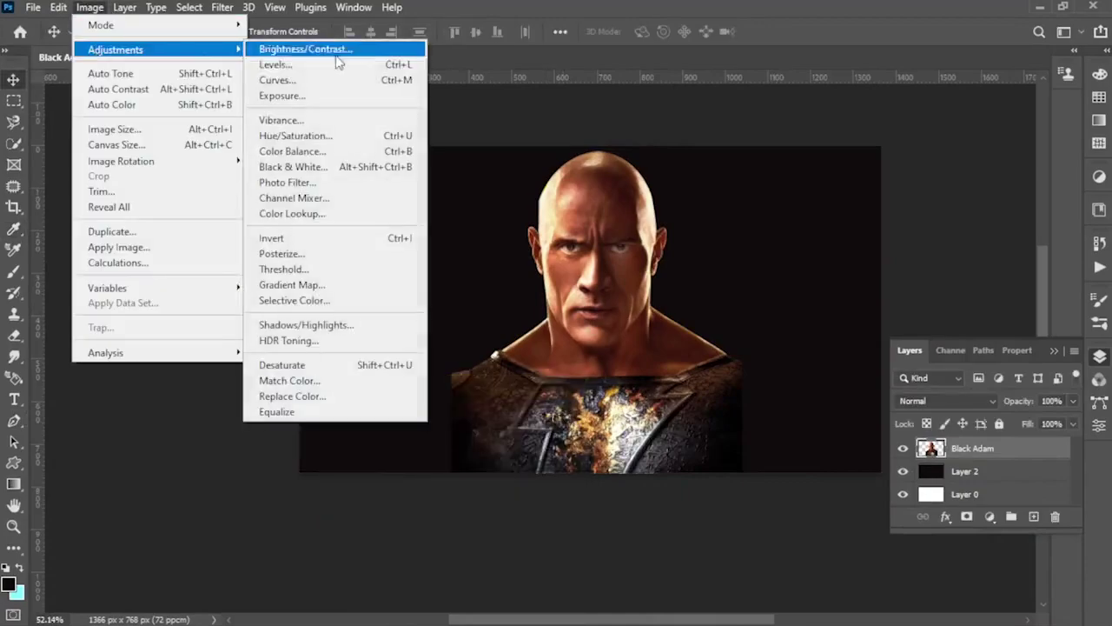
click(296, 64)
key(Return)
click(89, 7)
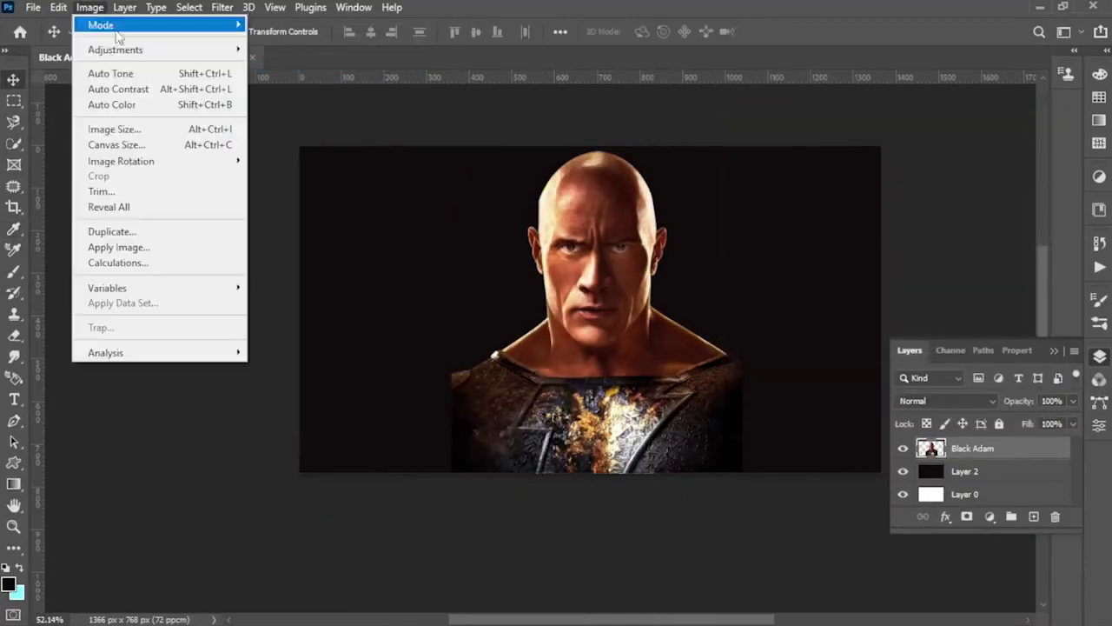
click(273, 116)
drag(857, 207, 898, 206)
click(961, 183)
Shift Color Balance toward cyan: shadows -17 and highlights -24.
click(89, 7)
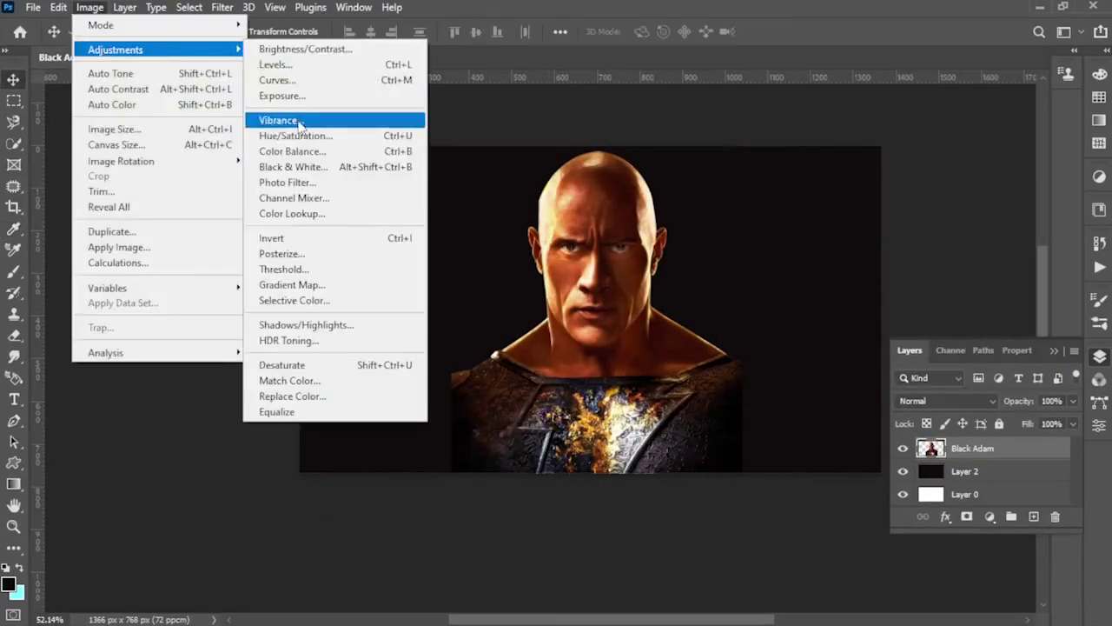
click(287, 147)
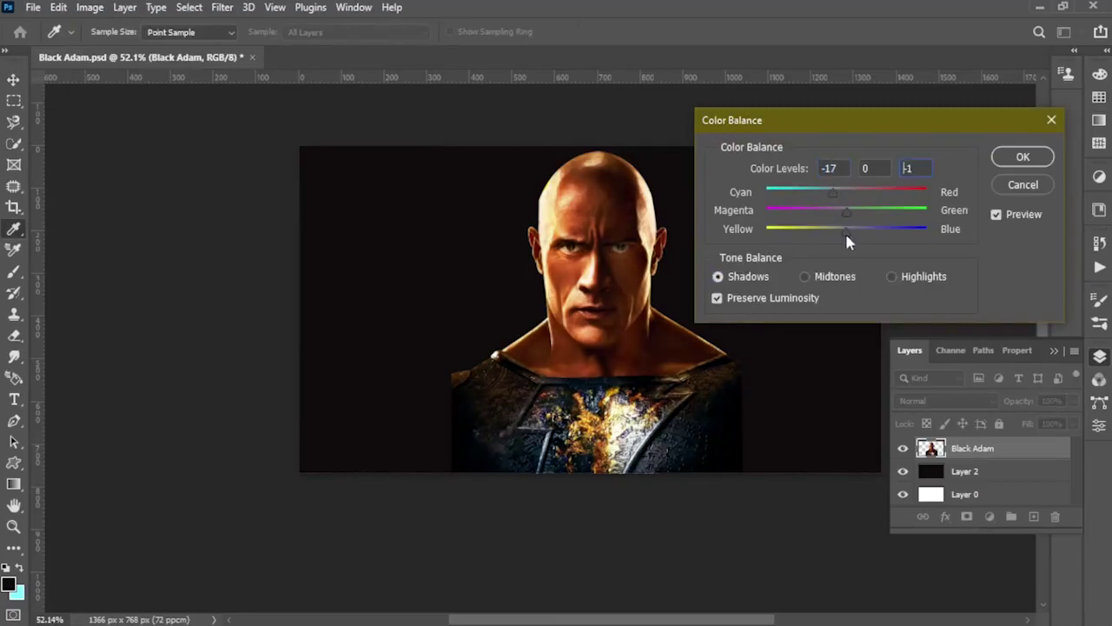
drag(849, 197, 829, 197)
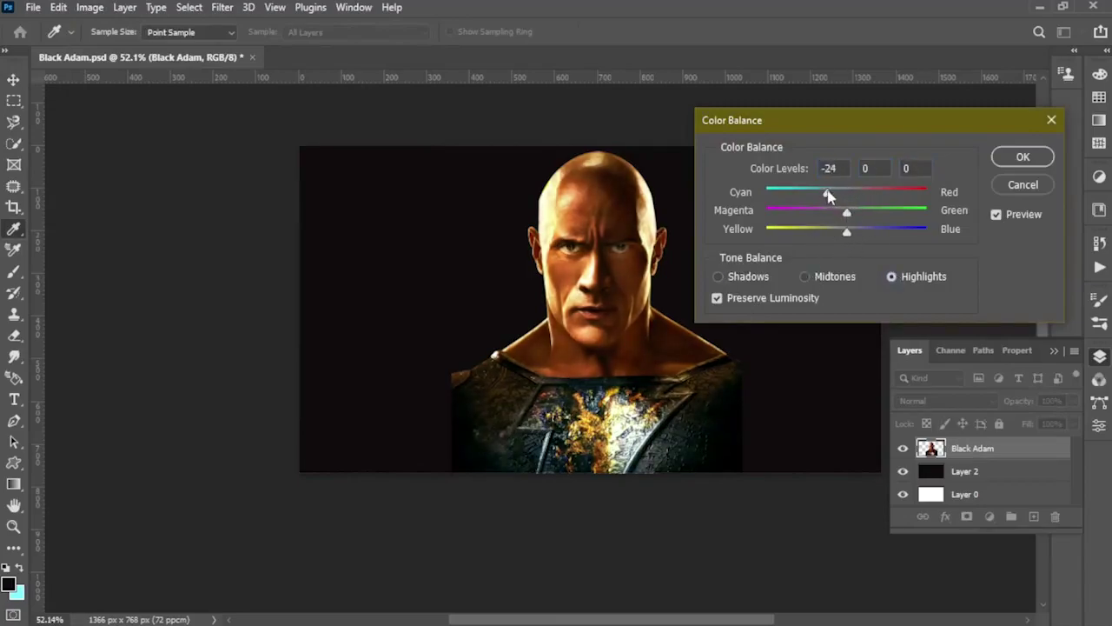
key(Return)
click(89, 7)
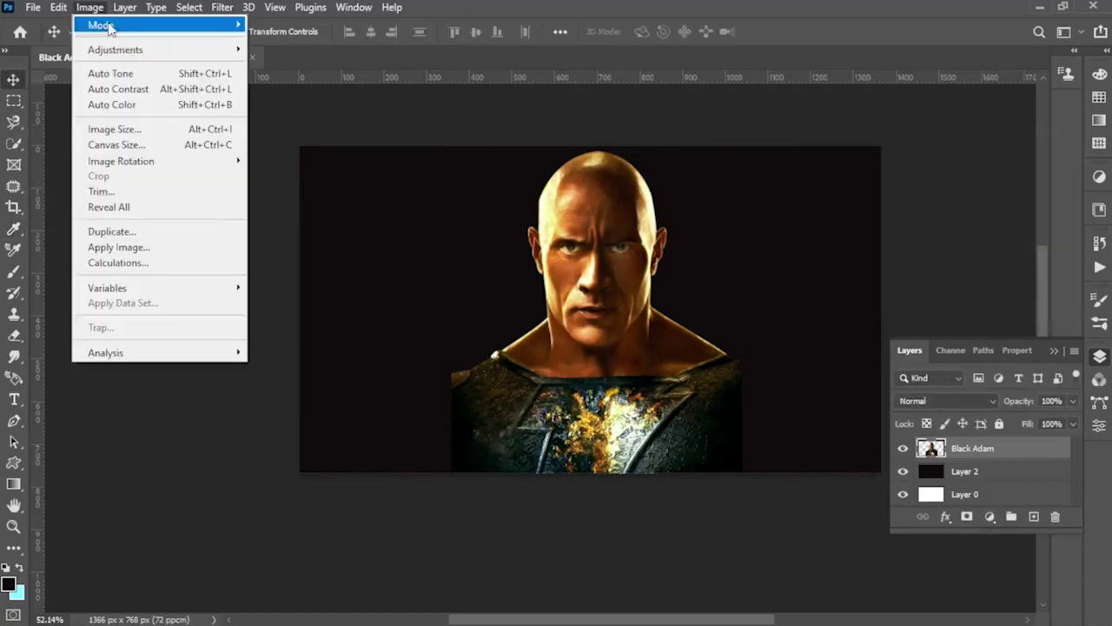
Apply Shadows/Highlights, then sharpen the portrait with Unsharp Mask.
click(335, 324)
key(Return)
key(v)
click(223, 7)
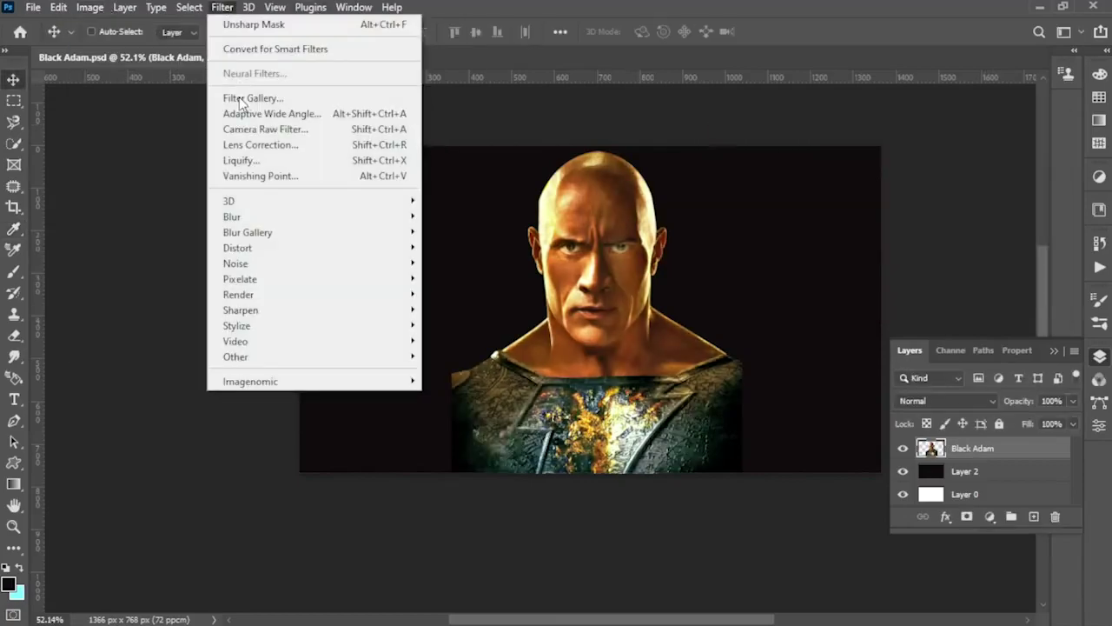
click(472, 390)
key(Return)
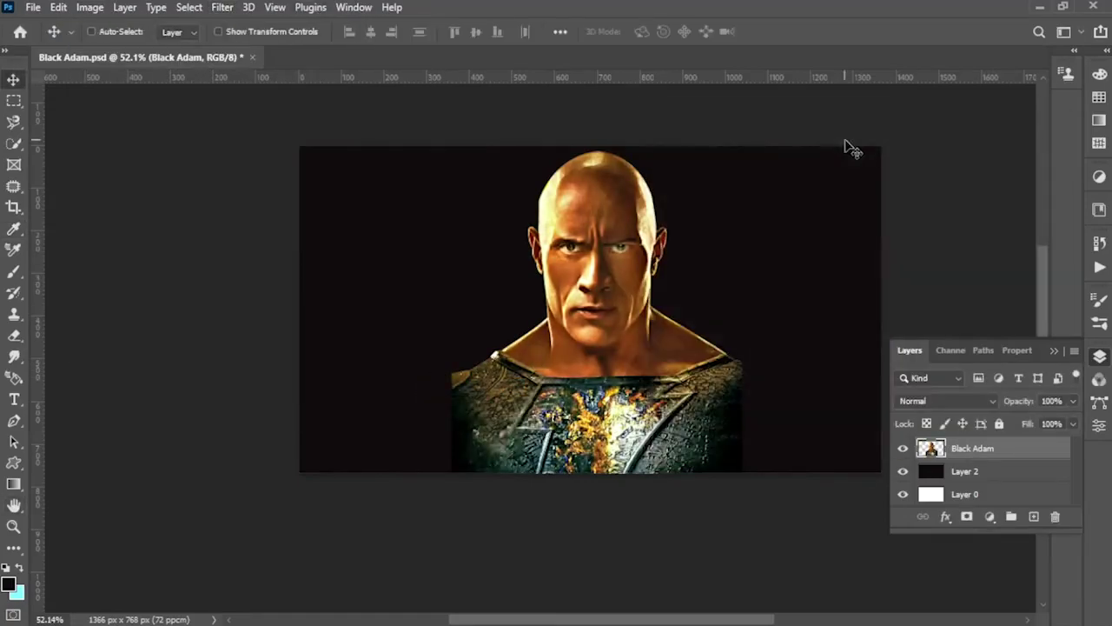
With the Smudge tool and the portrait layer selected, smooth the forehead and top-of-head highlights.
key(r)
right_click(43, 348)
key(Escape)
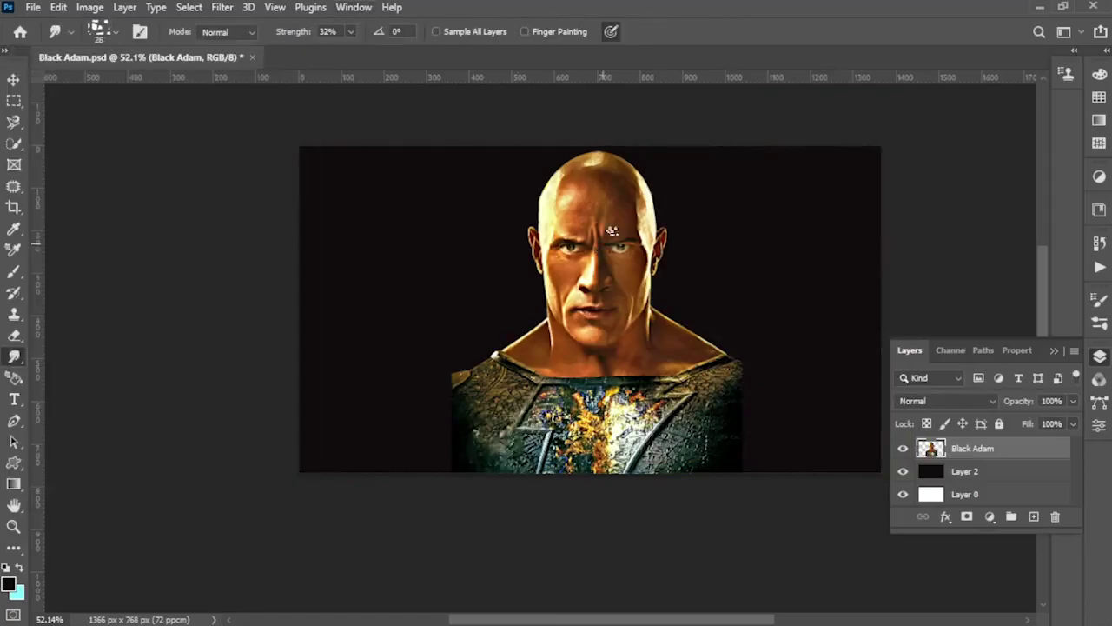
scroll(574, 183, up, 5)
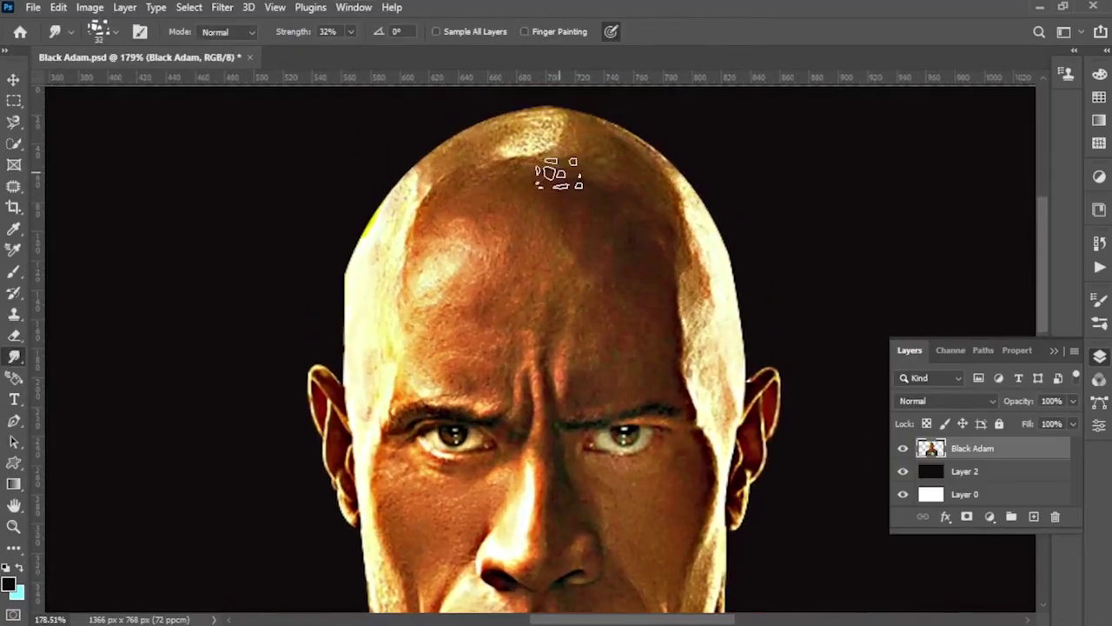
ctrl+click(931, 450)
drag(509, 149, 512, 186)
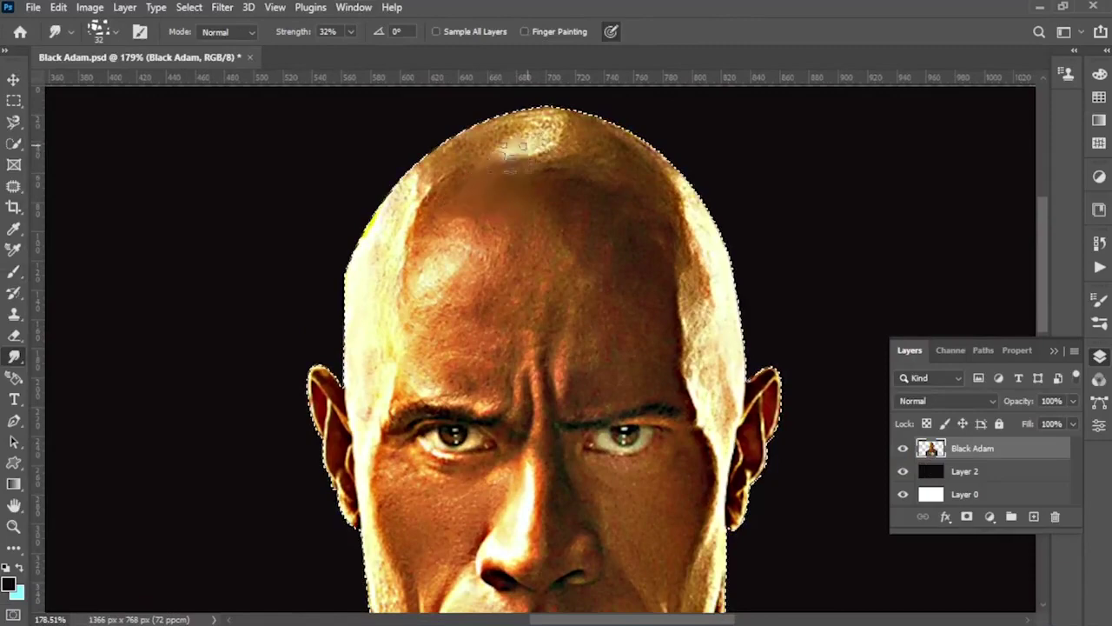
mouse_move(418, 190)
mouse_down()
mouse_move(396, 256)
mouse_move(452, 230)
mouse_move(416, 304)
mouse_up()
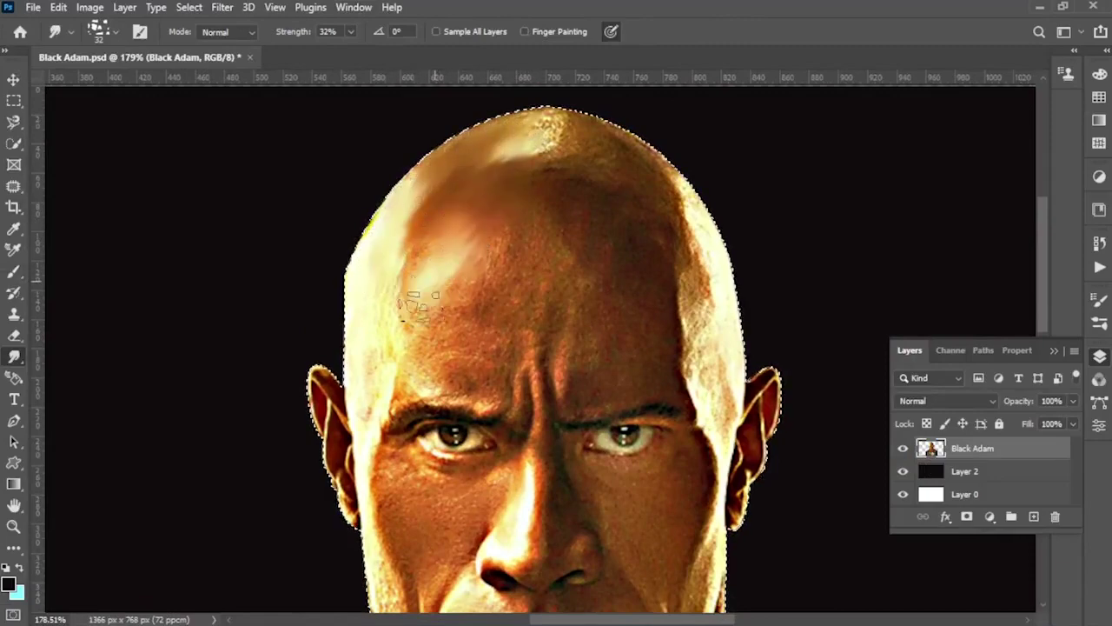
mouse_move(540, 186)
mouse_down()
mouse_move(534, 147)
mouse_move(530, 166)
mouse_move(573, 130)
mouse_move(634, 130)
mouse_move(600, 162)
mouse_move(576, 226)
mouse_move(704, 261)
mouse_move(675, 380)
mouse_up()
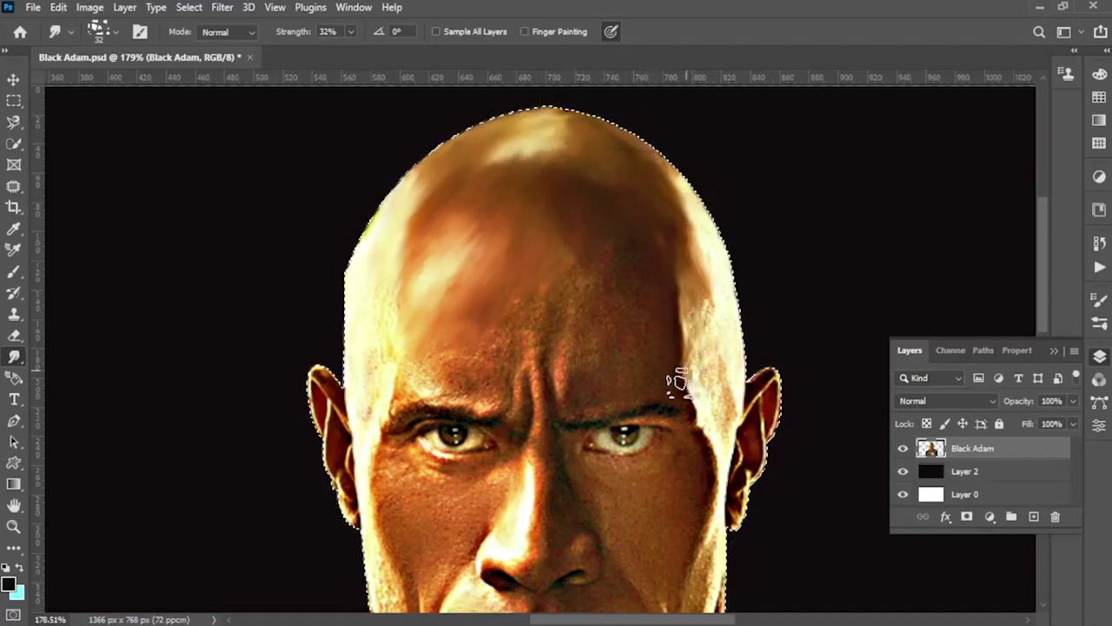
Blend the green fringe on the head's left edge and smooth skin above the left eyebrow.
scroll(387, 299, up, 3)
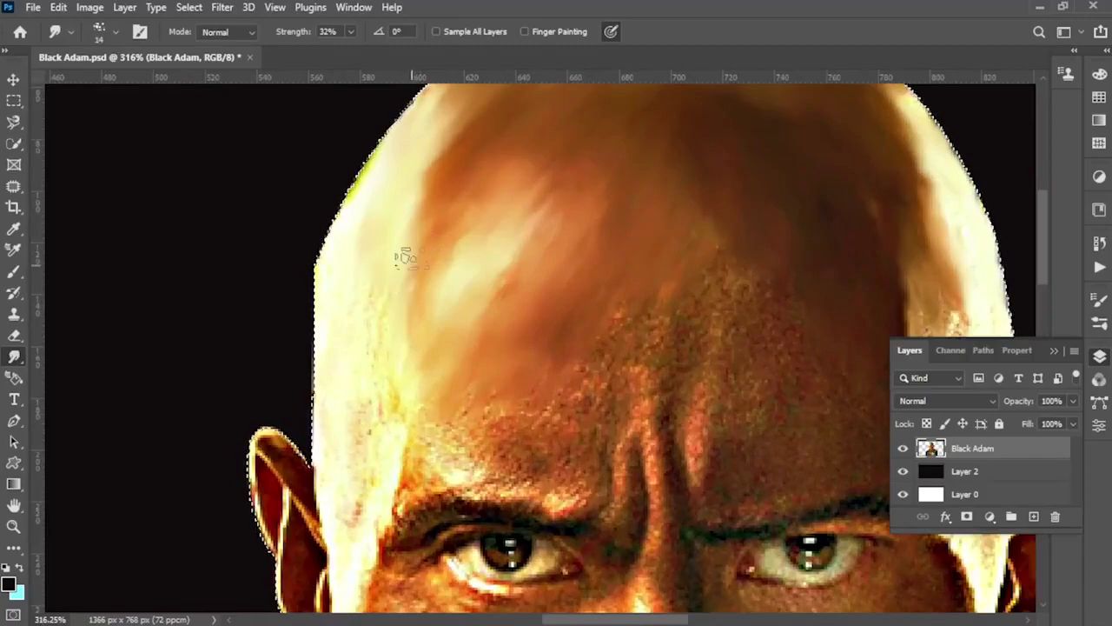
drag(363, 193, 367, 185)
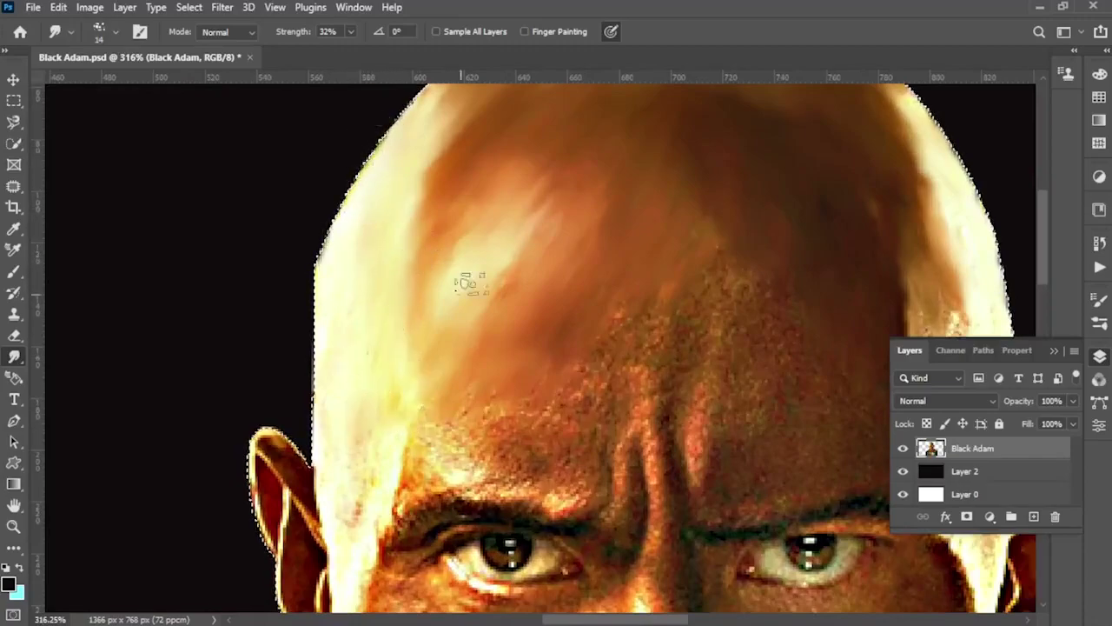
scroll(470, 284, right, 3)
scroll(522, 261, down, 1)
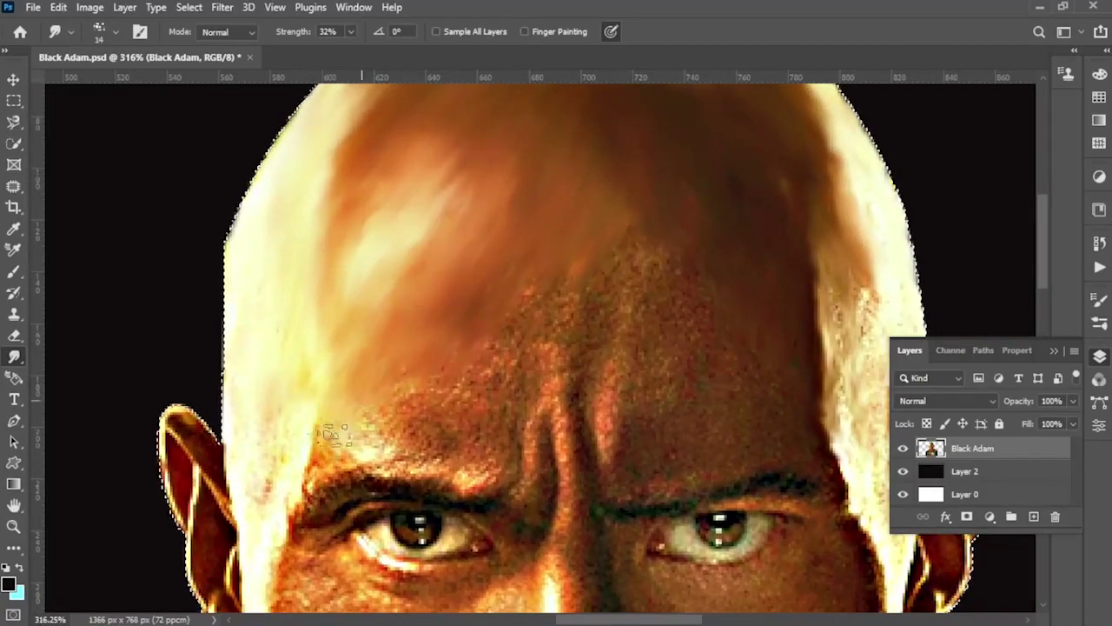
drag(332, 434, 389, 400)
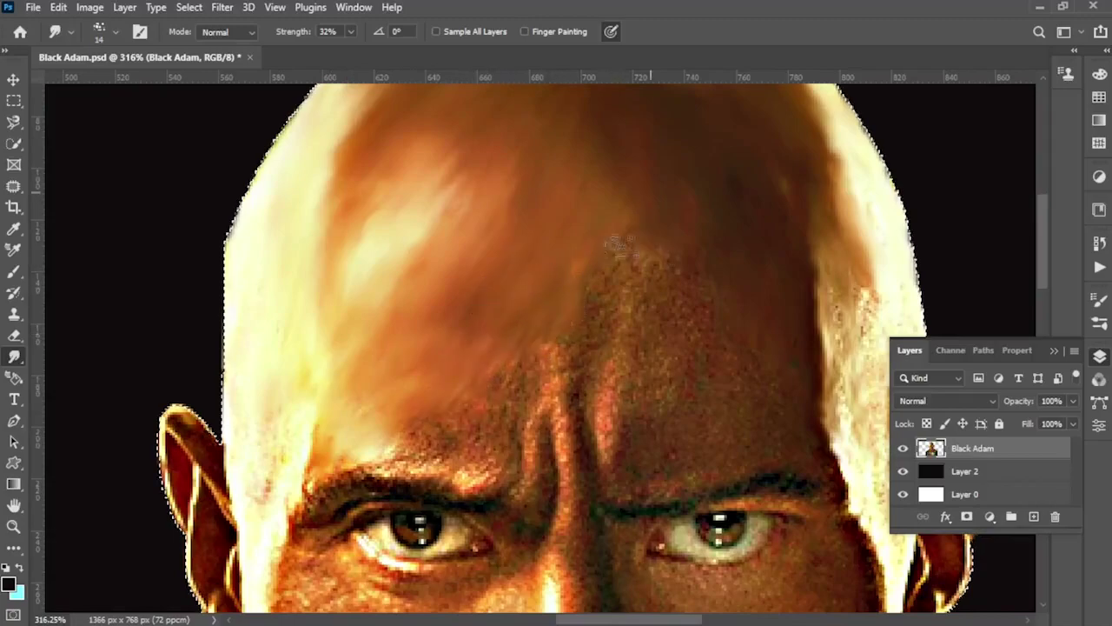
drag(587, 350, 511, 276)
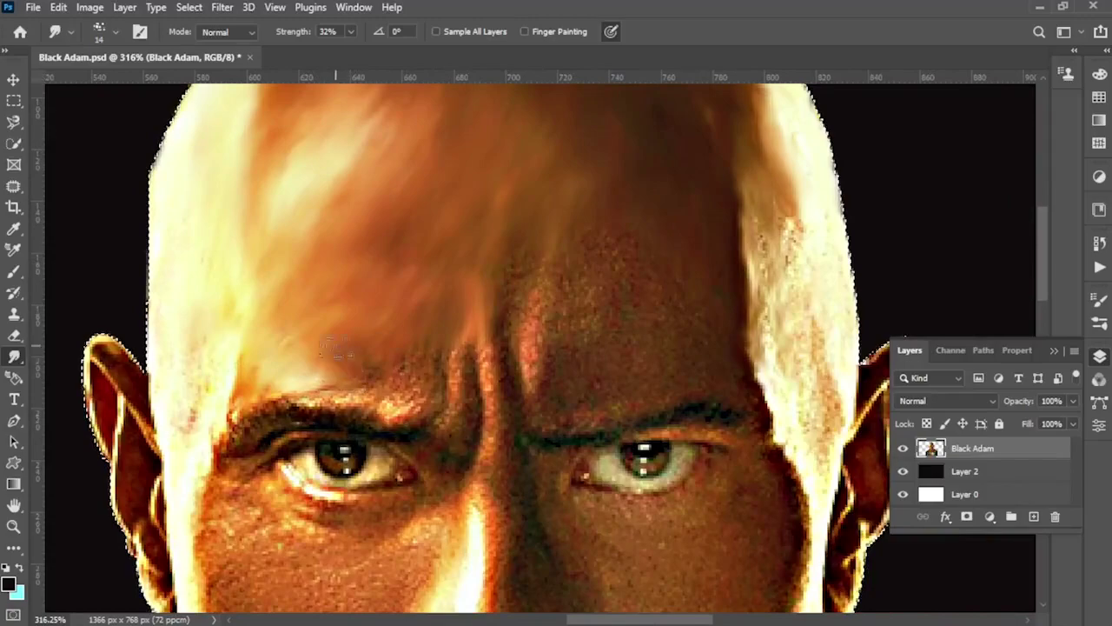
drag(330, 398, 404, 395)
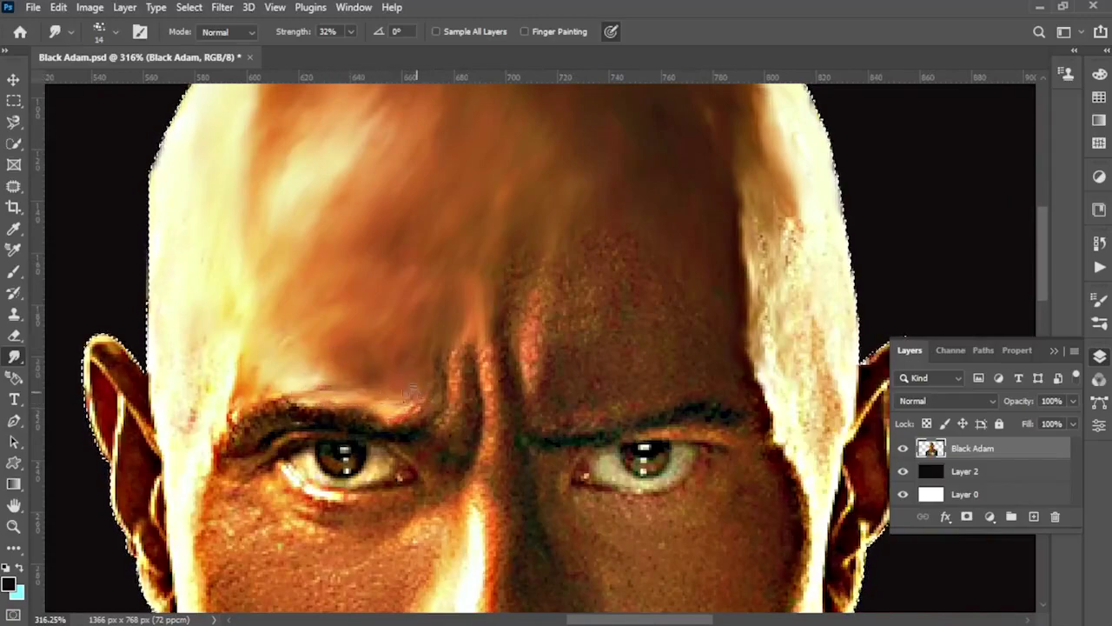
At brush size 11, smooth the left eyebrow, upper eyelid and speckled forehead edge.
alt+right_click(435, 346)
drag(434, 346, 460, 333)
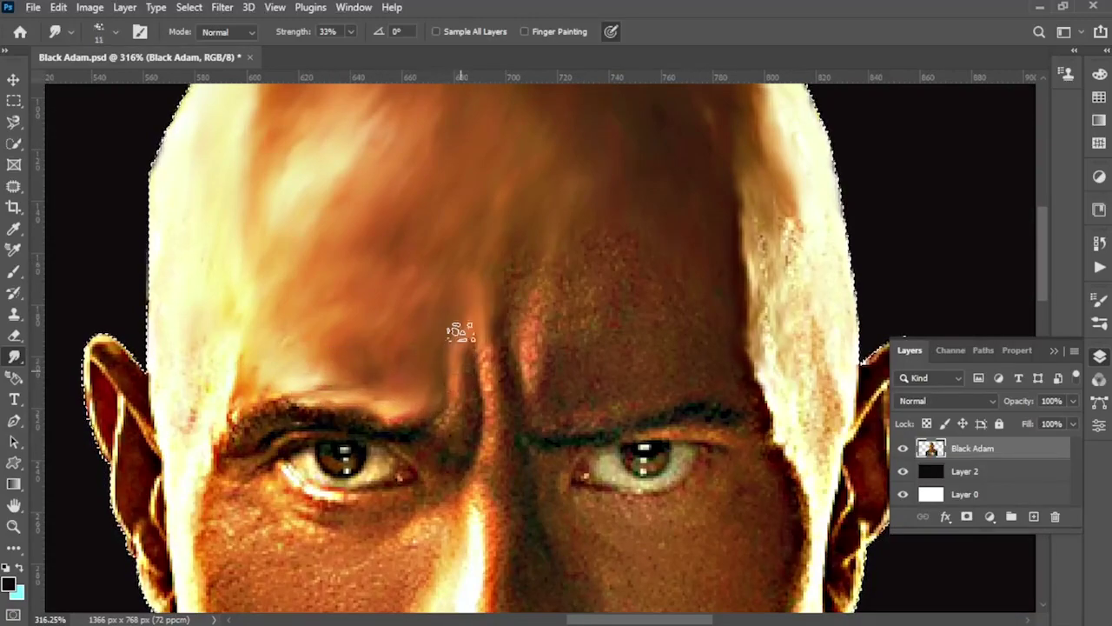
mouse_move(452, 443)
mouse_down()
mouse_move(435, 397)
mouse_move(360, 417)
mouse_move(291, 396)
mouse_move(224, 411)
mouse_up()
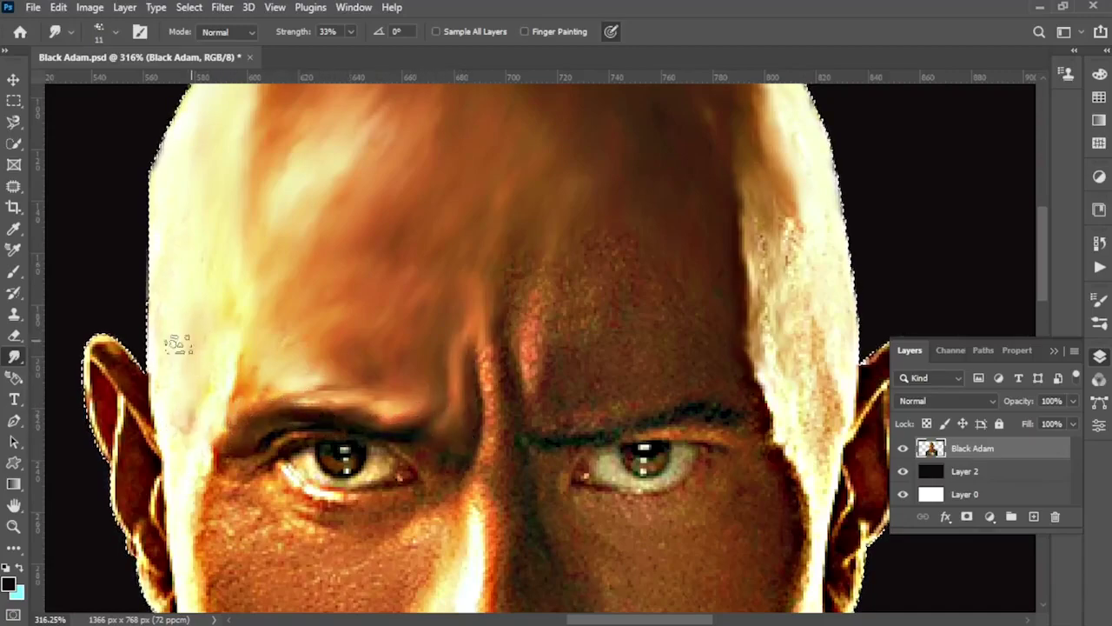
mouse_move(224, 446)
mouse_down()
mouse_move(269, 432)
mouse_move(397, 442)
mouse_move(391, 427)
mouse_move(426, 440)
mouse_up()
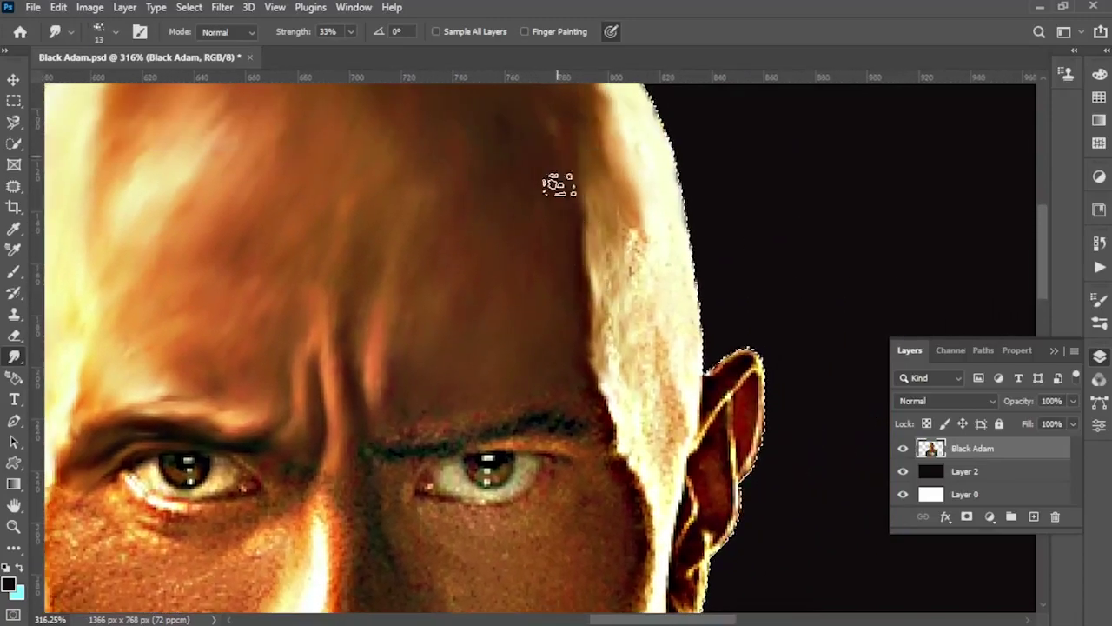
drag(618, 217, 645, 166)
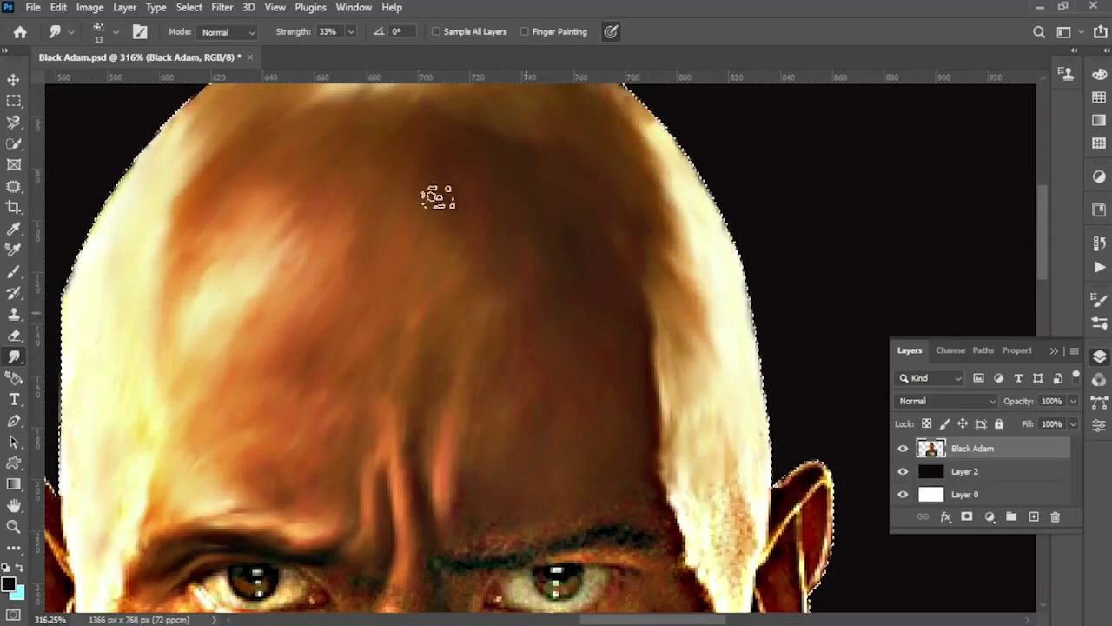
At brush size 5, smooth the brow between the eyes and the nose bridge.
key(bracketleft)
key(bracketleft)
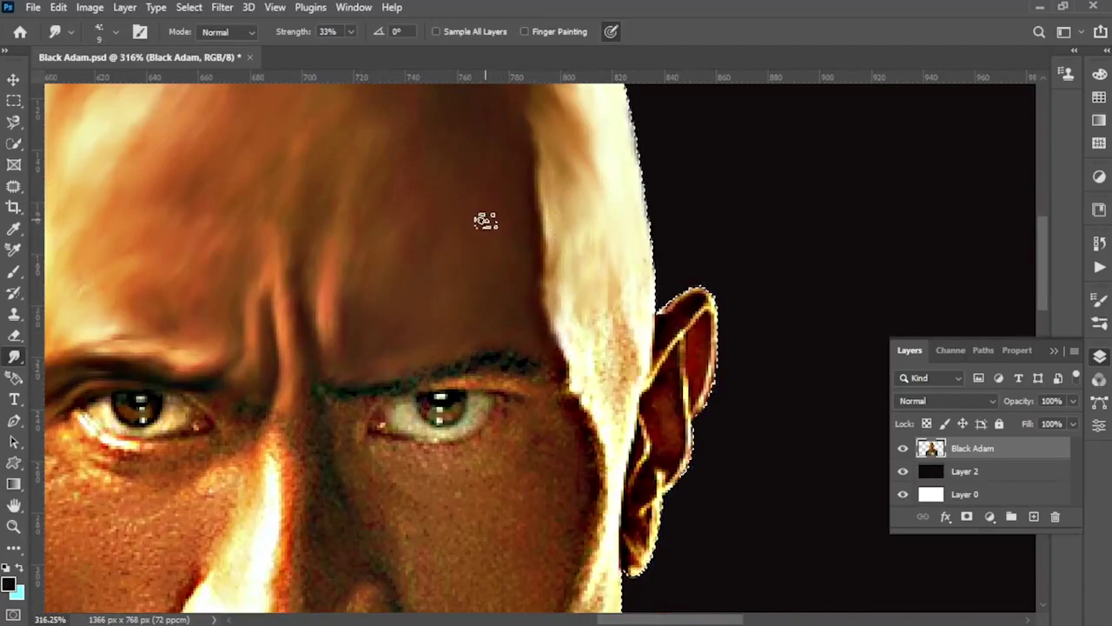
drag(484, 218, 611, 253)
mouse_move(524, 262)
mouse_down()
mouse_move(561, 244)
mouse_move(675, 224)
mouse_move(677, 233)
mouse_move(750, 251)
mouse_up()
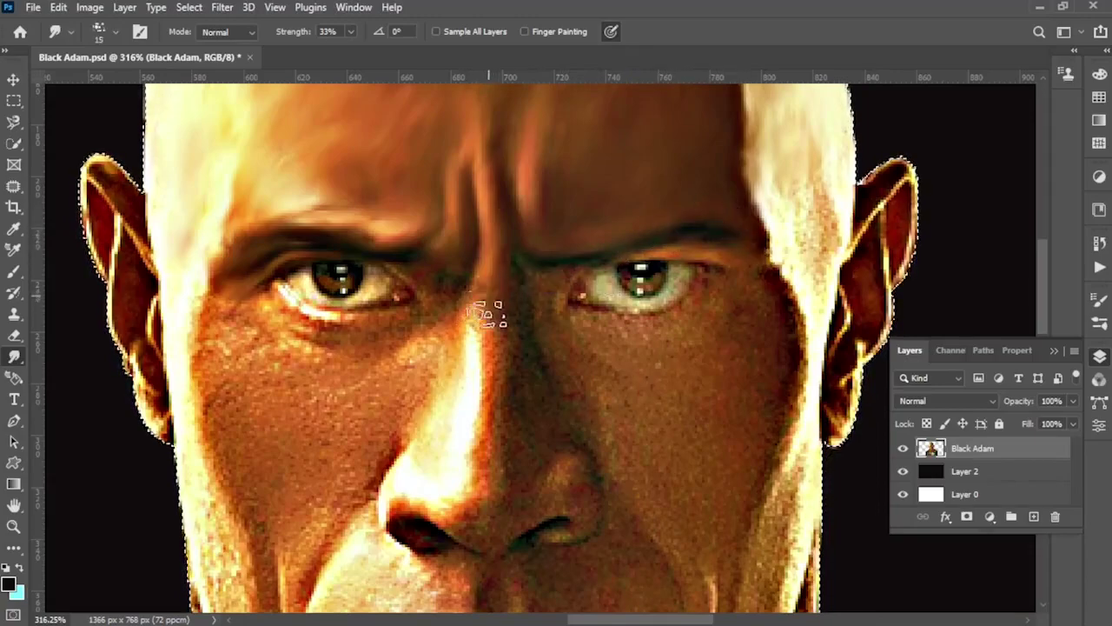
drag(497, 311, 484, 303)
mouse_move(472, 466)
mouse_down()
mouse_move(444, 494)
mouse_move(417, 462)
mouse_move(448, 398)
mouse_up()
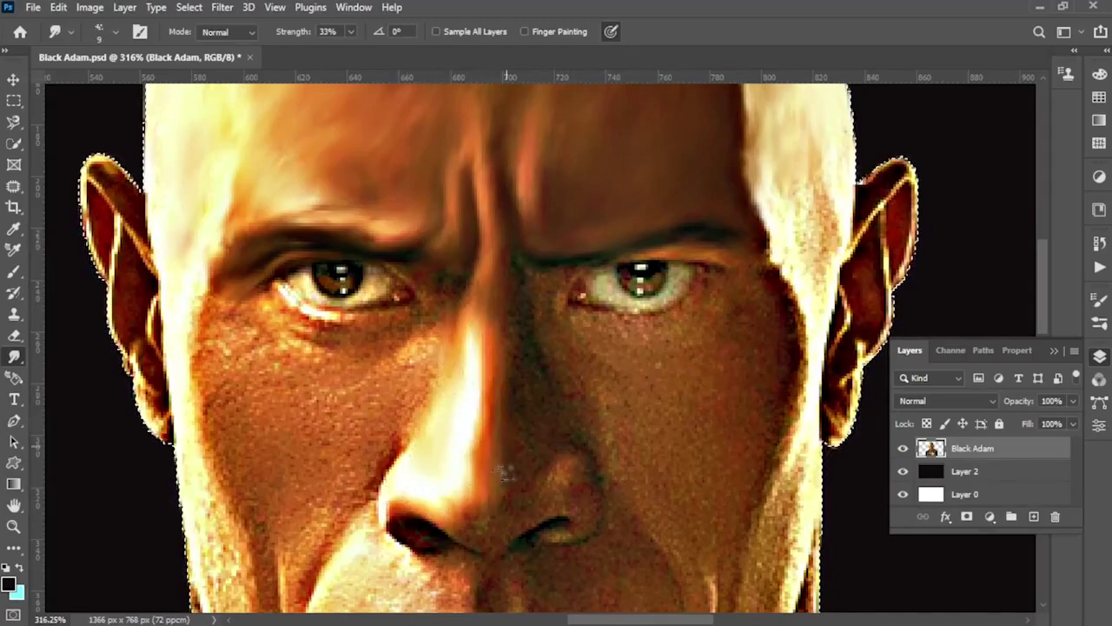
Settle the smudge brush at size 12 and bring the right cheek and ear into view.
scroll(482, 459, right, 2)
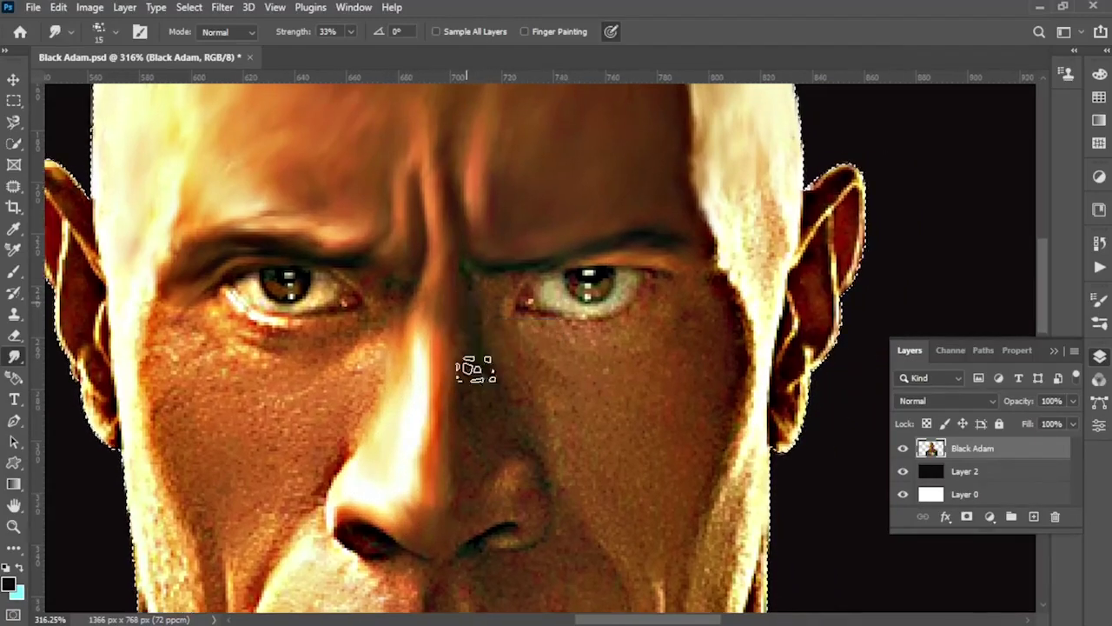
key(bracketright)
key(bracketright)
key(bracketleft)
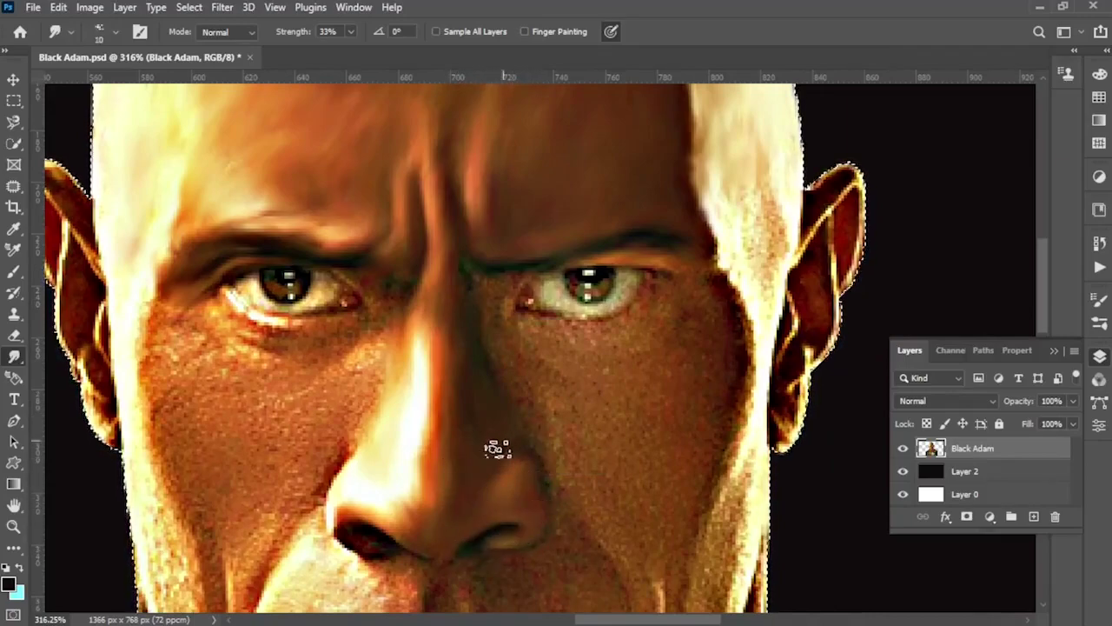
key(bracketleft)
key(bracketleft)
key(bracketleft)
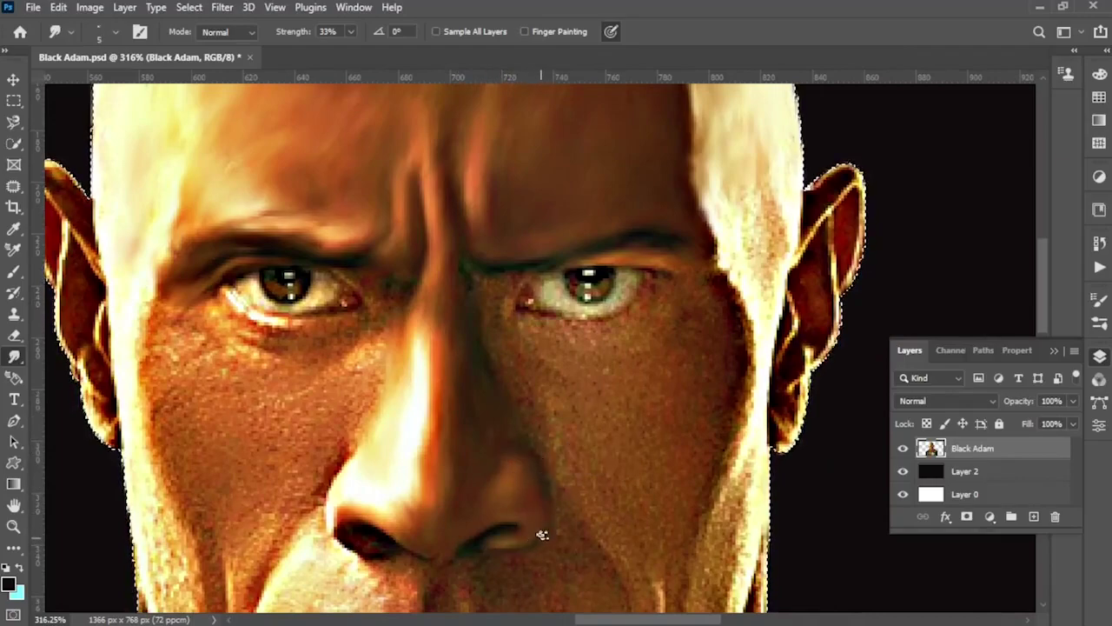
key(bracketright)
key(bracketright)
key(bracketright)
key(bracketleft)
key(bracketleft)
key(bracketleft)
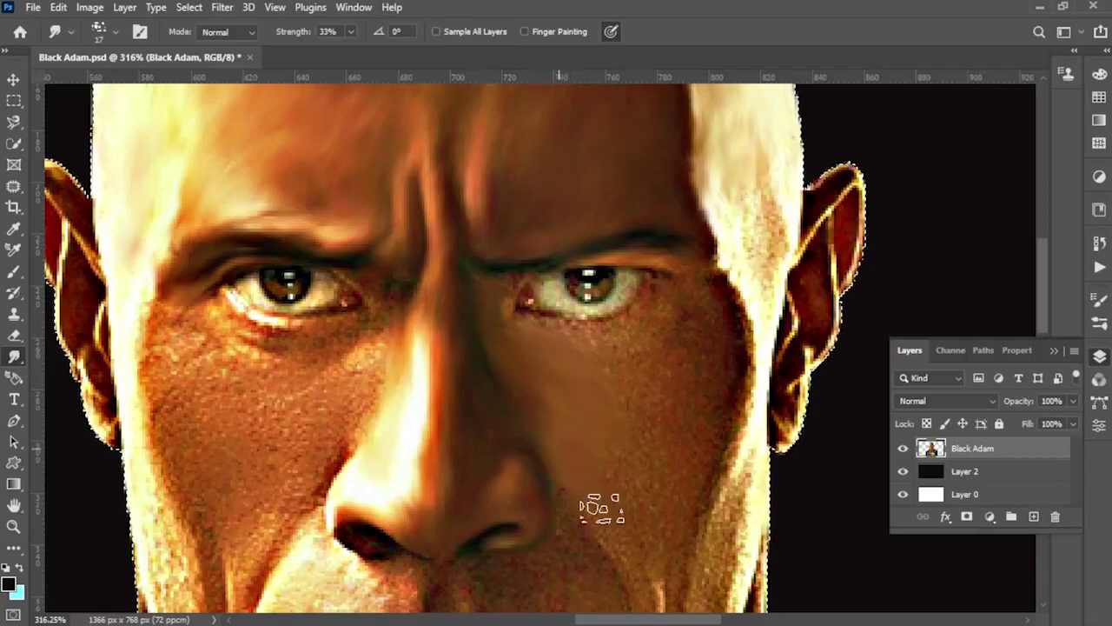
alt+right_click(640, 318)
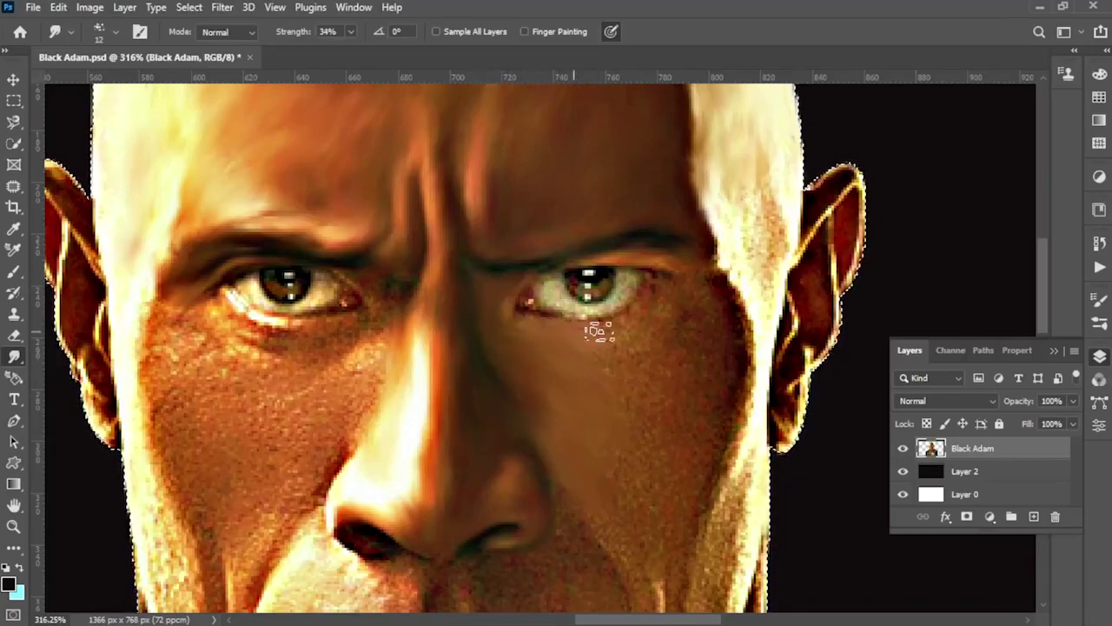
drag(552, 508, 387, 417)
Set the Smudge tool to 47% strength and adjust the brush size.
click(71, 32)
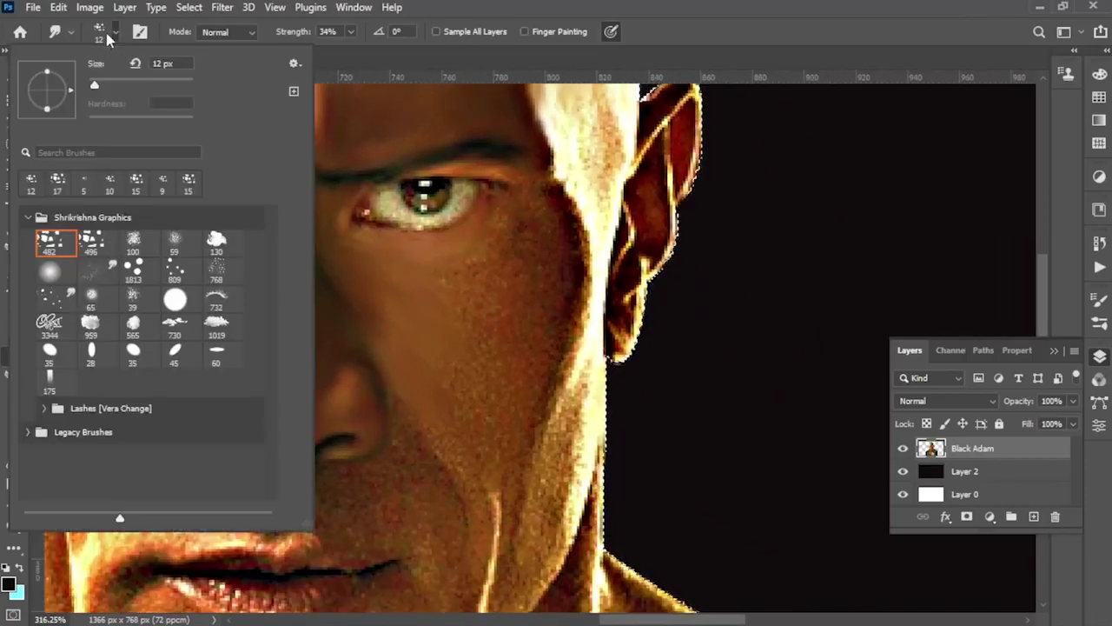
click(321, 405)
alt+right_click(321, 405)
key(4)
key(7)
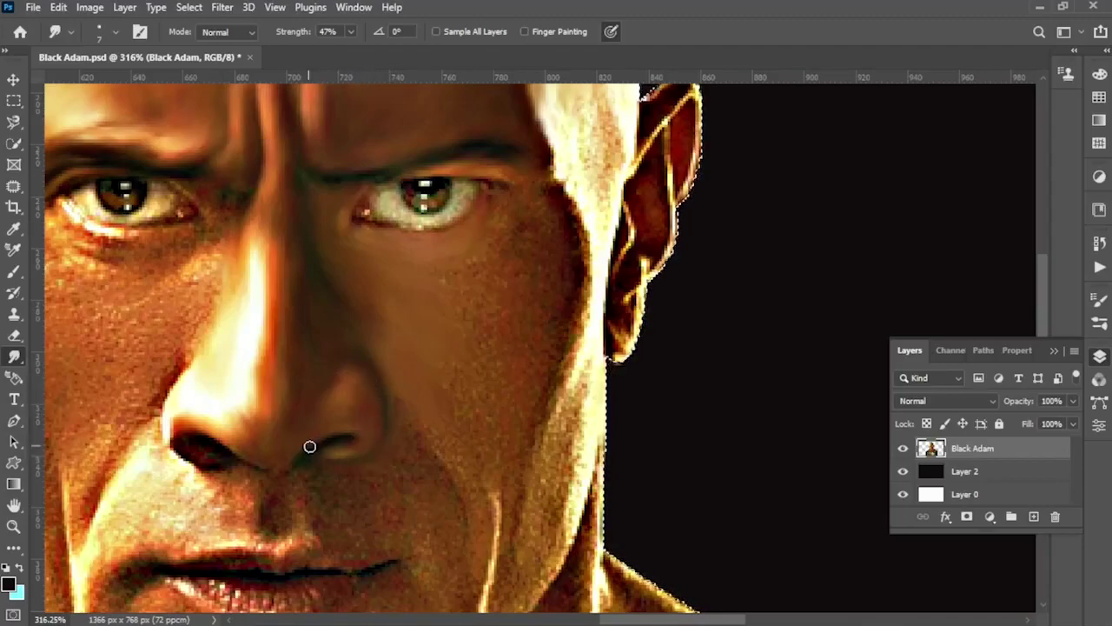
click(99, 31)
double_click(99, 293)
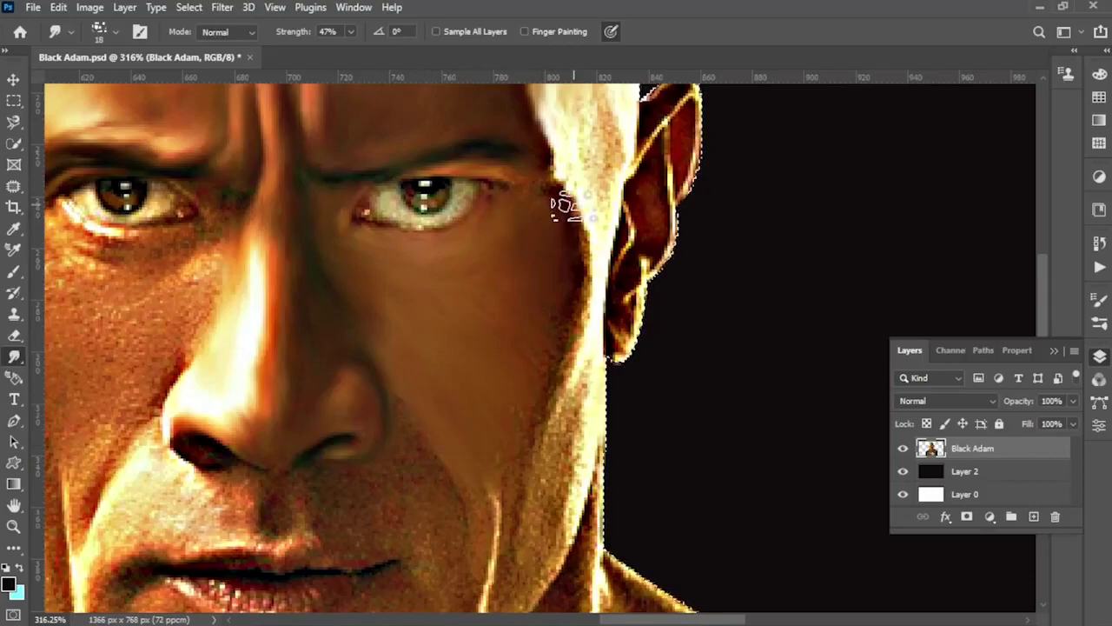
Shrink the brush to 6 and smooth the right cheek, jaw and neck skin.
mouse_move(565, 217)
mouse_down()
mouse_move(537, 188)
mouse_move(521, 299)
mouse_move(568, 257)
mouse_up()
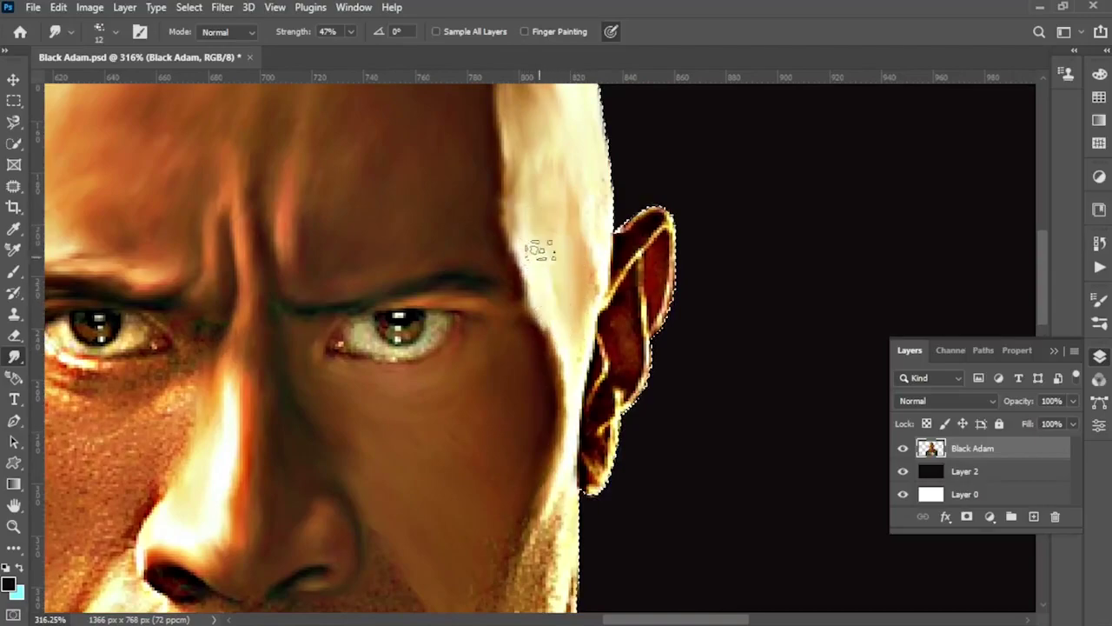
drag(549, 469, 596, 303)
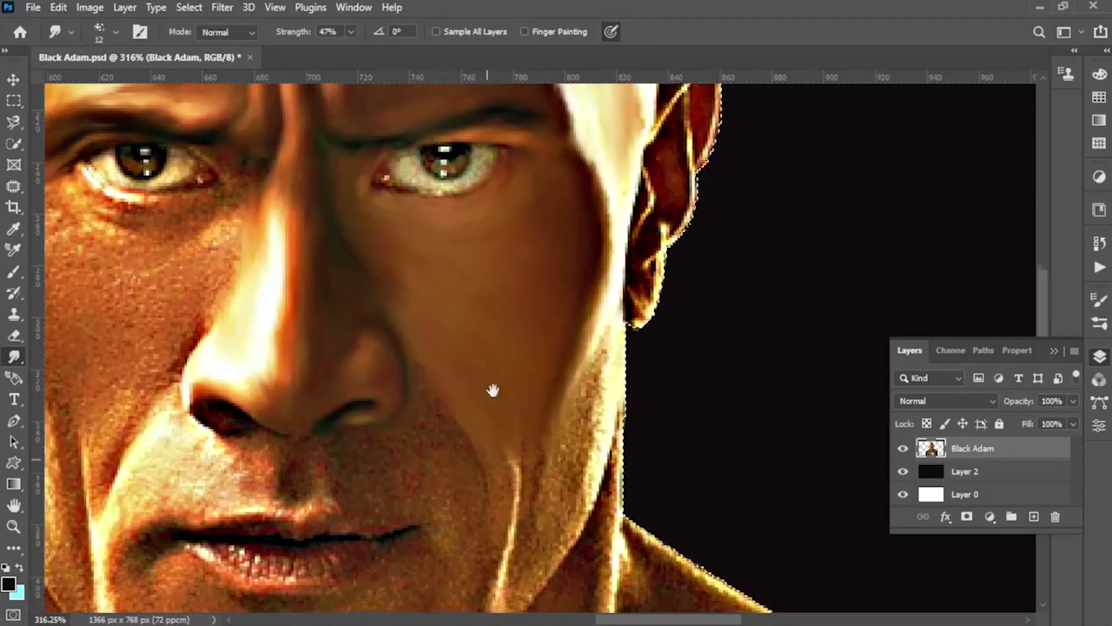
scroll(501, 391, down, 3)
mouse_move(594, 239)
mouse_down()
mouse_move(591, 372)
mouse_move(571, 360)
mouse_move(534, 392)
mouse_move(516, 461)
mouse_up()
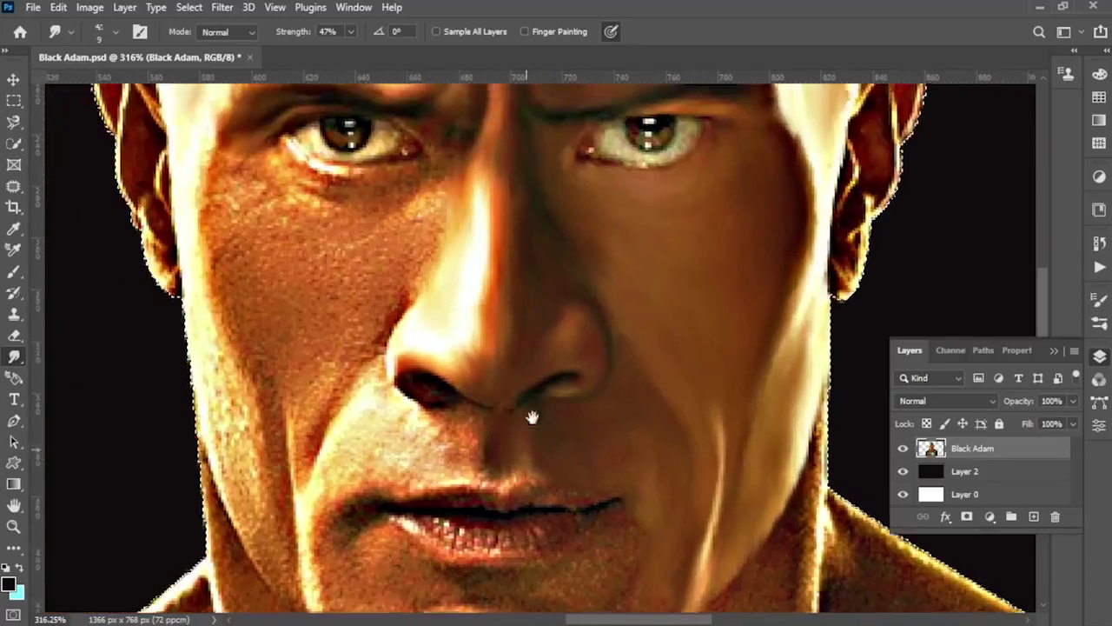
Smudge under the left nostril, the mouth corner, chin shadow, chin edge and chin highlight.
drag(531, 417, 651, 249)
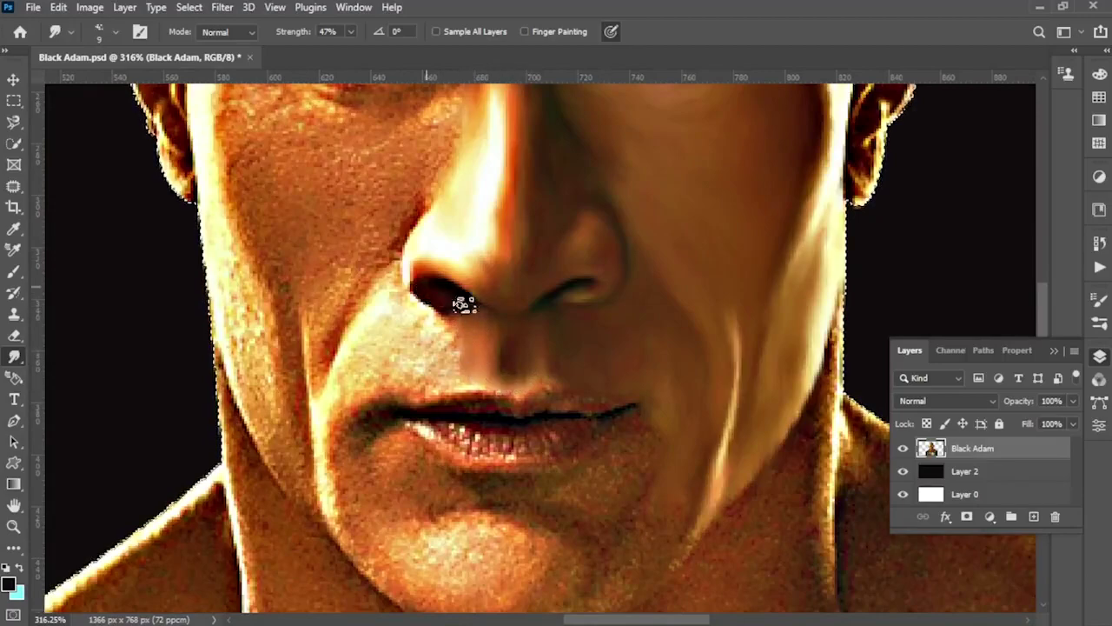
mouse_move(461, 301)
mouse_down()
mouse_move(413, 311)
mouse_move(472, 318)
mouse_move(447, 352)
mouse_move(460, 382)
mouse_move(408, 356)
mouse_up()
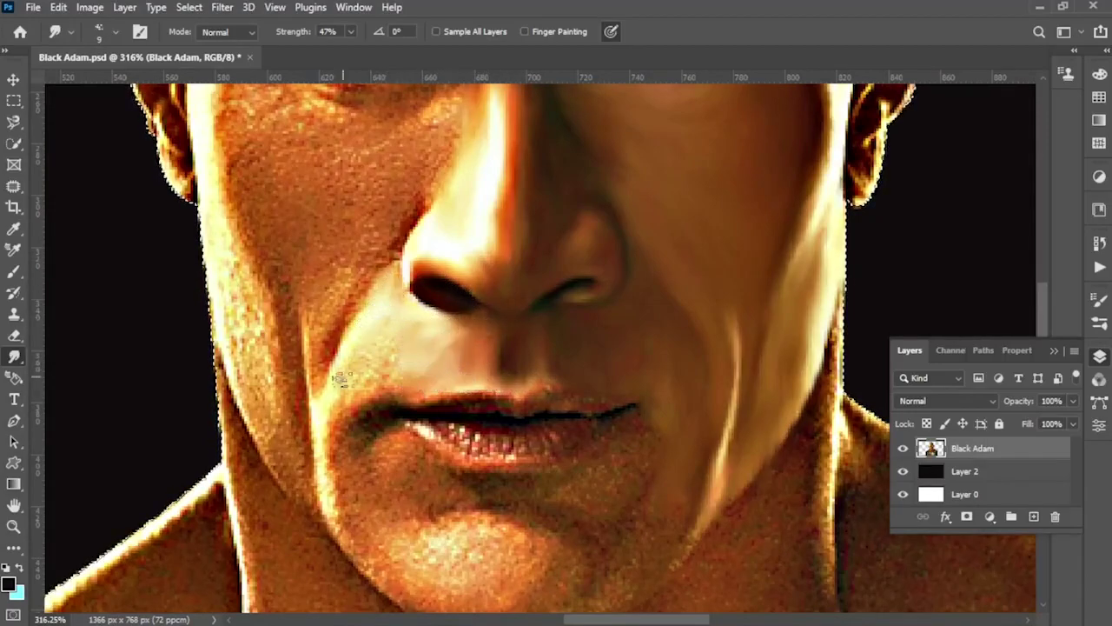
drag(337, 464, 381, 422)
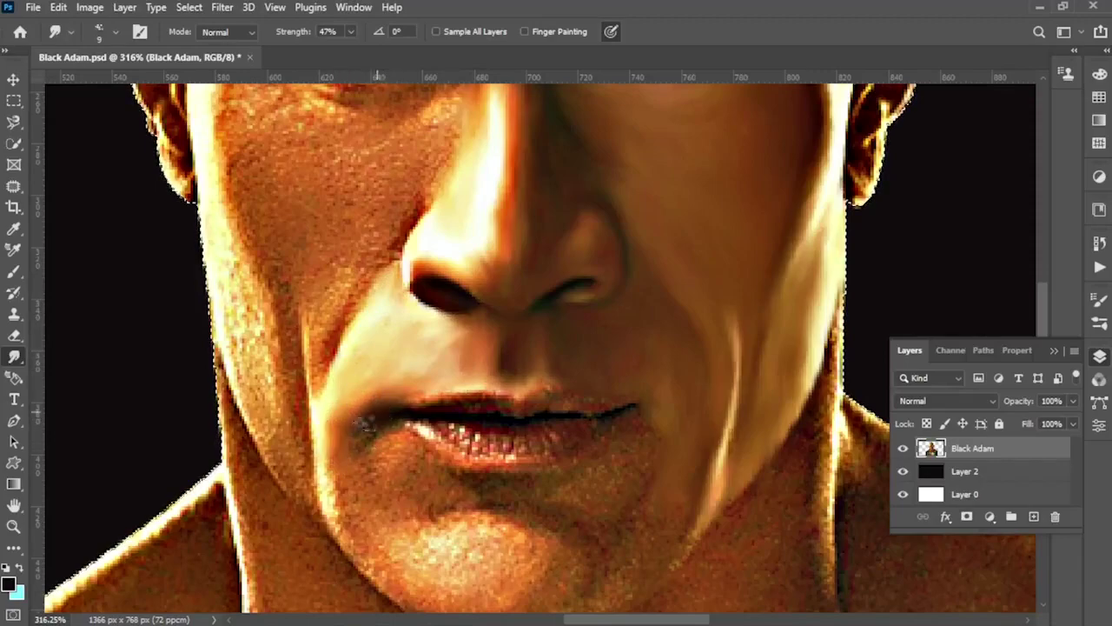
scroll(352, 415, left, 2)
scroll(452, 477, down, 3)
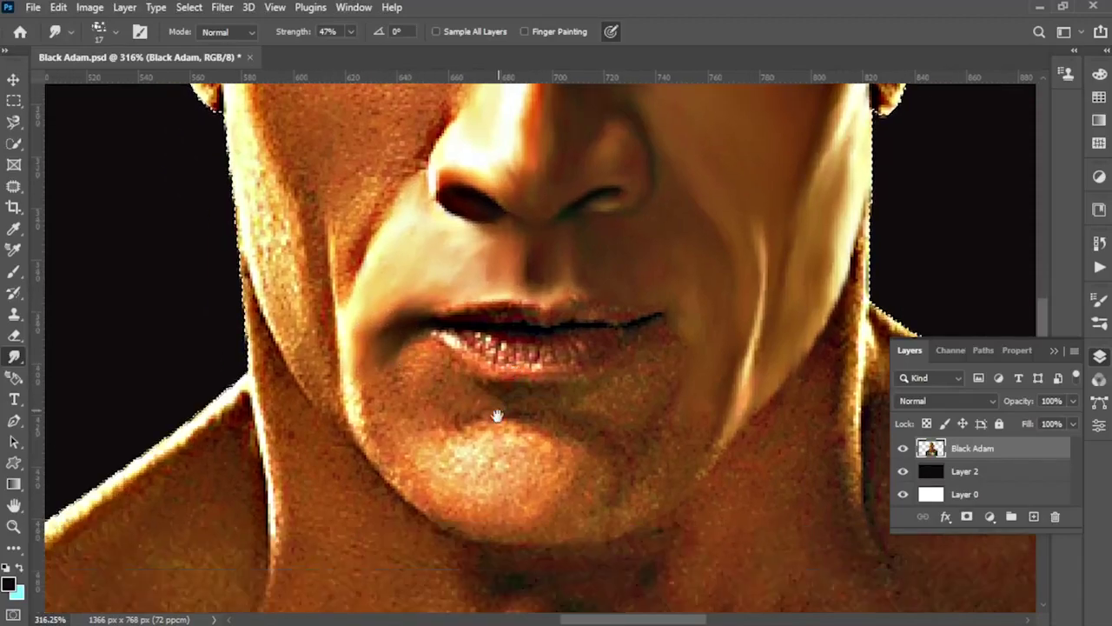
drag(429, 369, 367, 402)
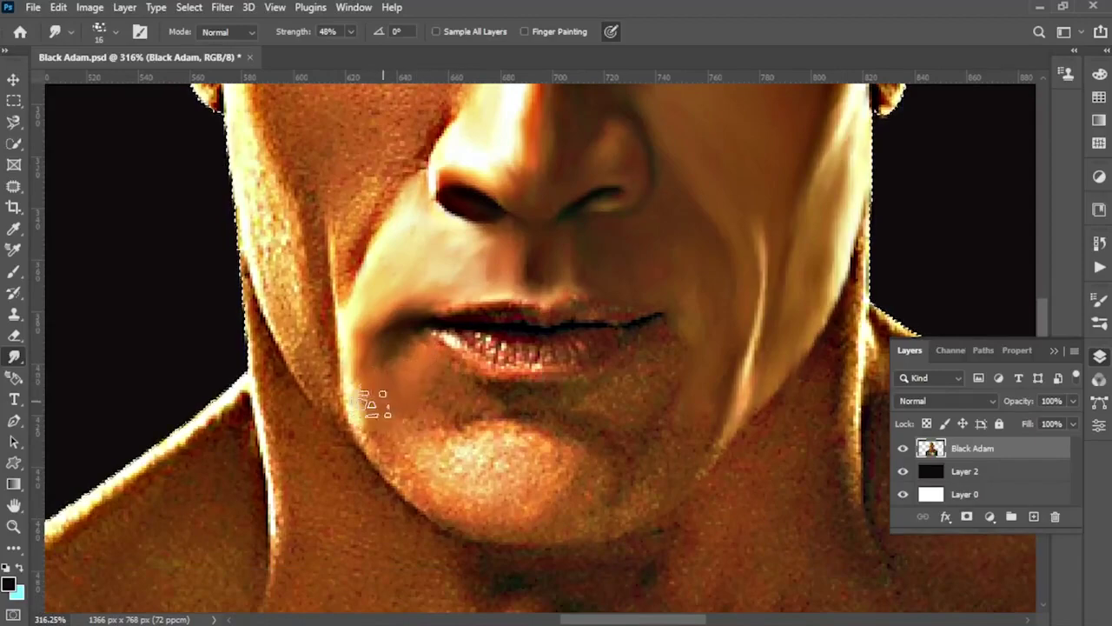
drag(463, 496, 582, 513)
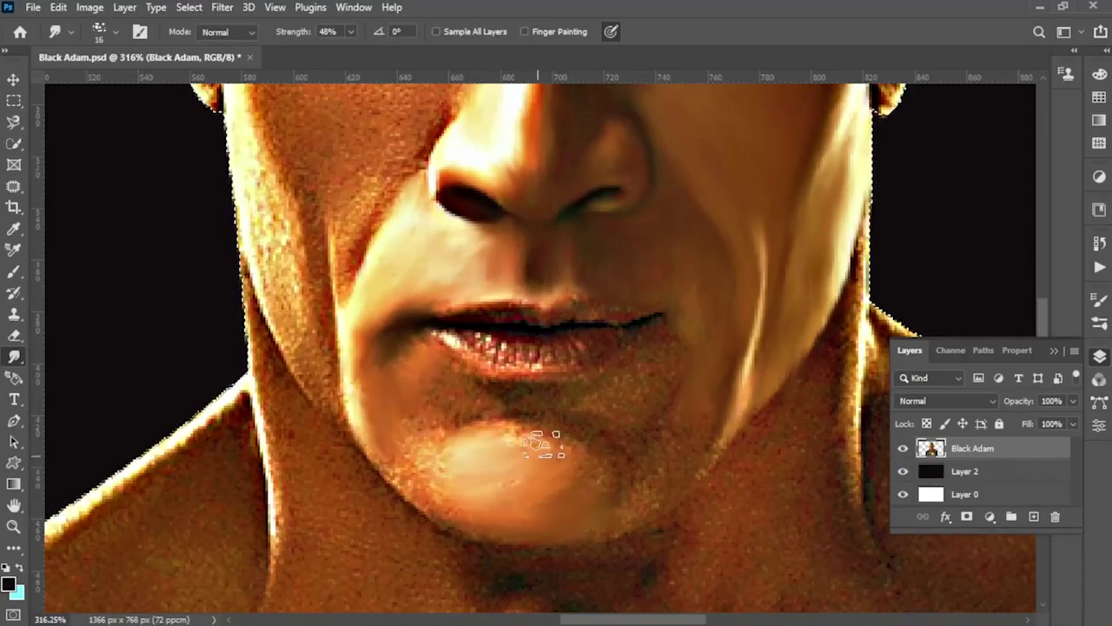
mouse_move(543, 445)
mouse_down()
mouse_move(586, 464)
mouse_move(456, 468)
mouse_up()
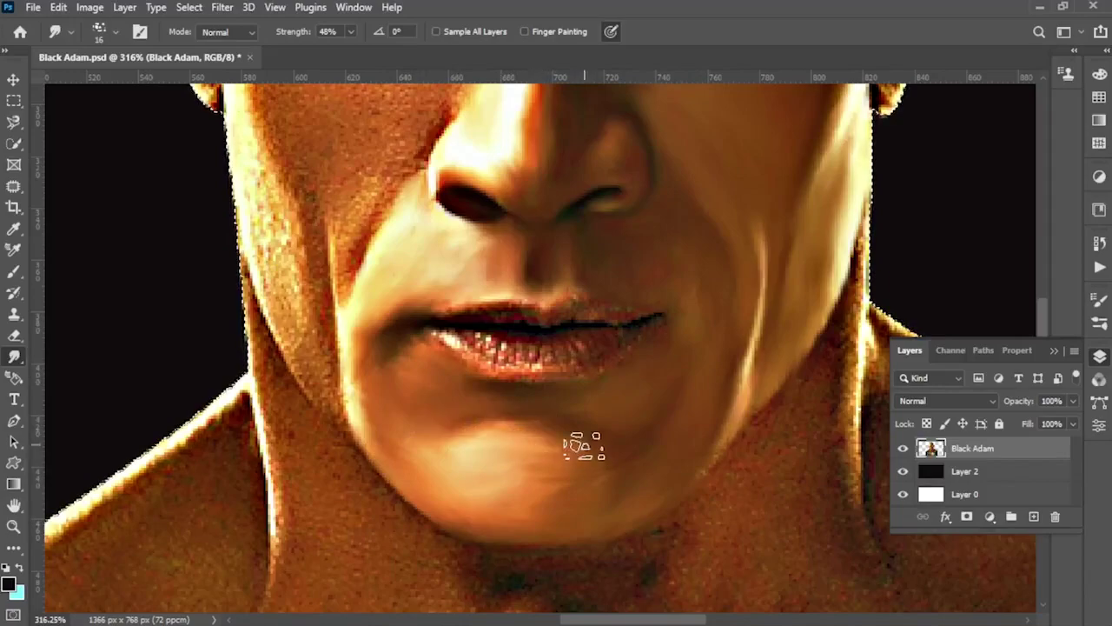
scroll(464, 514, up, 5)
scroll(464, 514, left, 3)
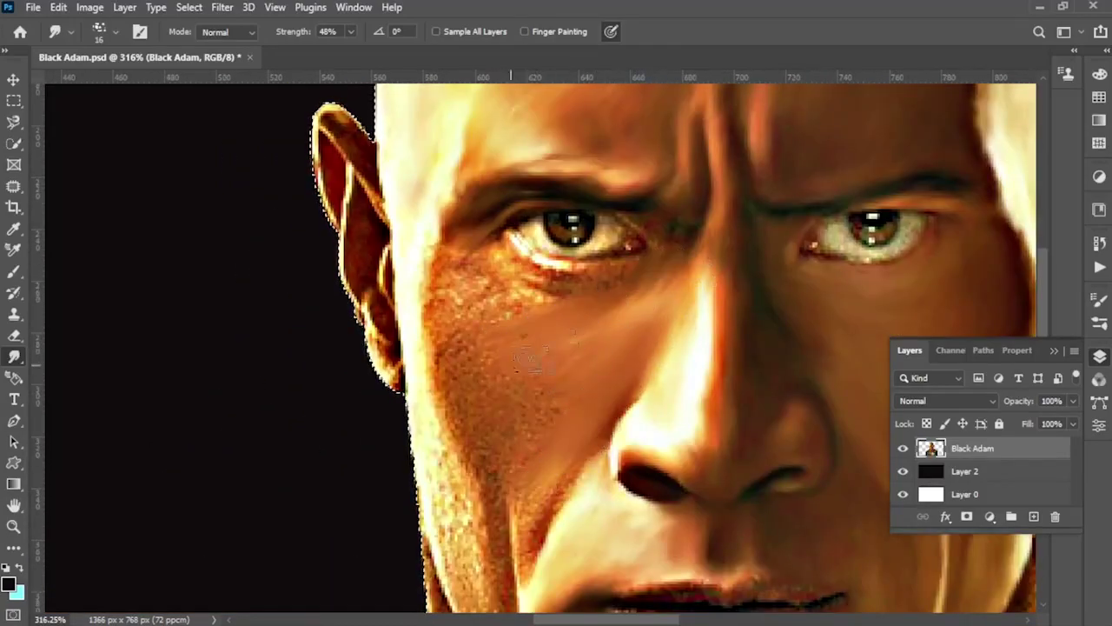
Smudge the skin beside the nostril and the wrinkles under the eye into smooth tones.
scroll(547, 455, down, 3)
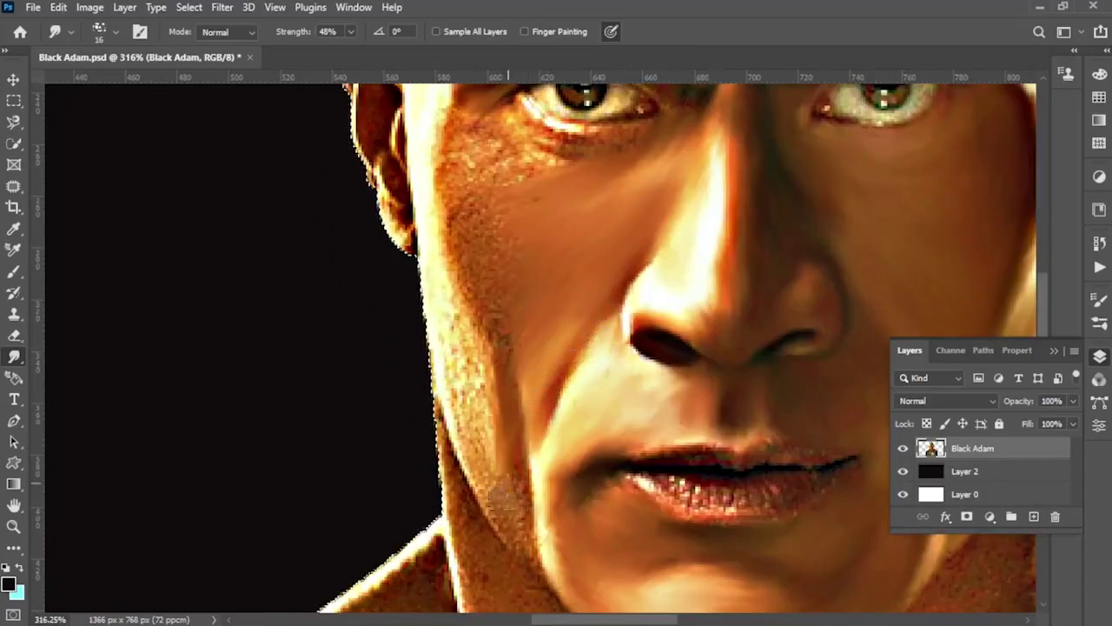
drag(502, 231, 555, 291)
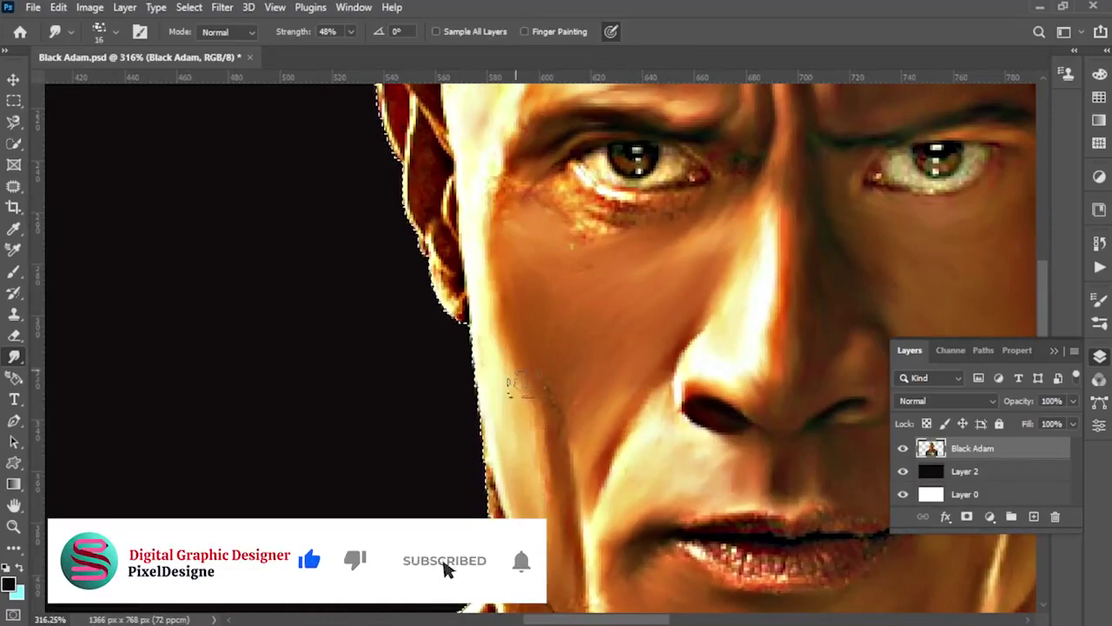
scroll(556, 400, down, 3)
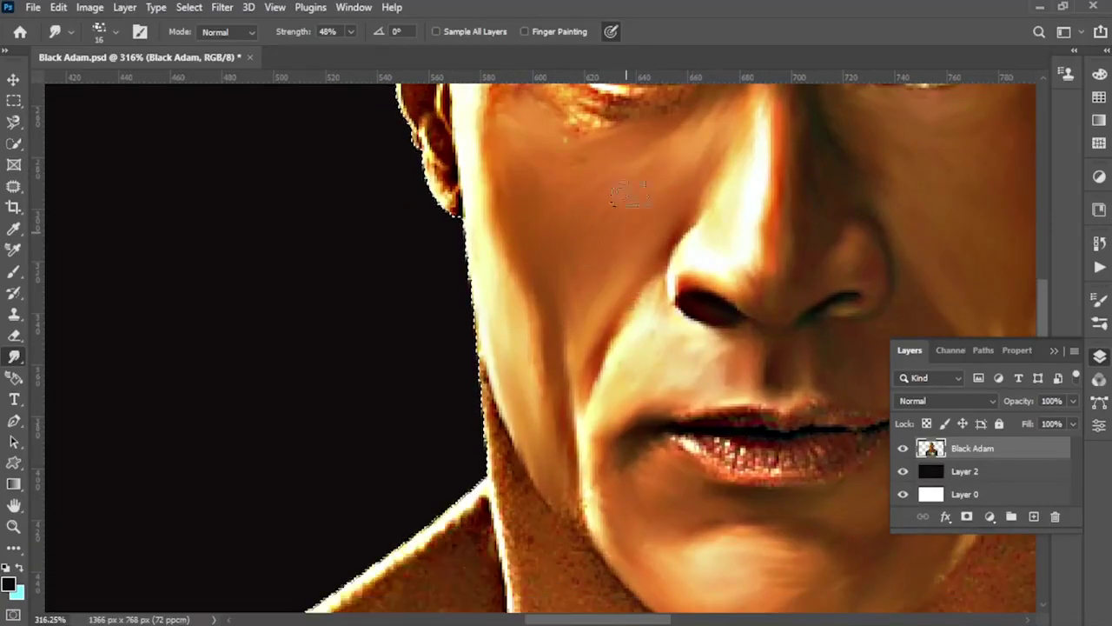
scroll(579, 433, up, 3)
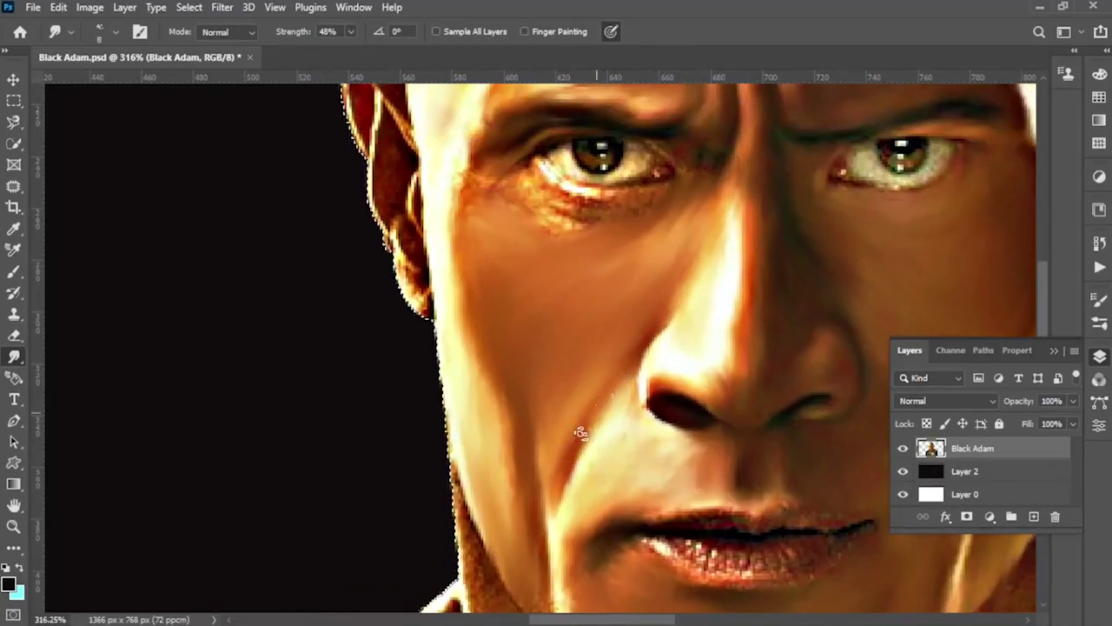
drag(580, 433, 640, 373)
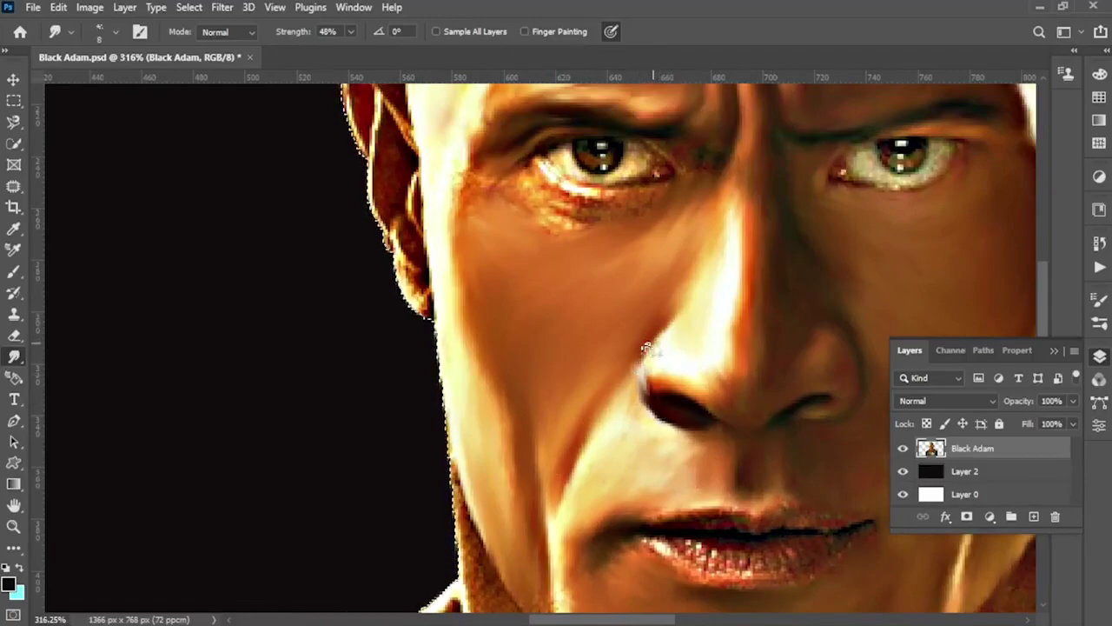
alt+scroll(647, 348, down, 5)
alt+scroll(669, 319, up, 4)
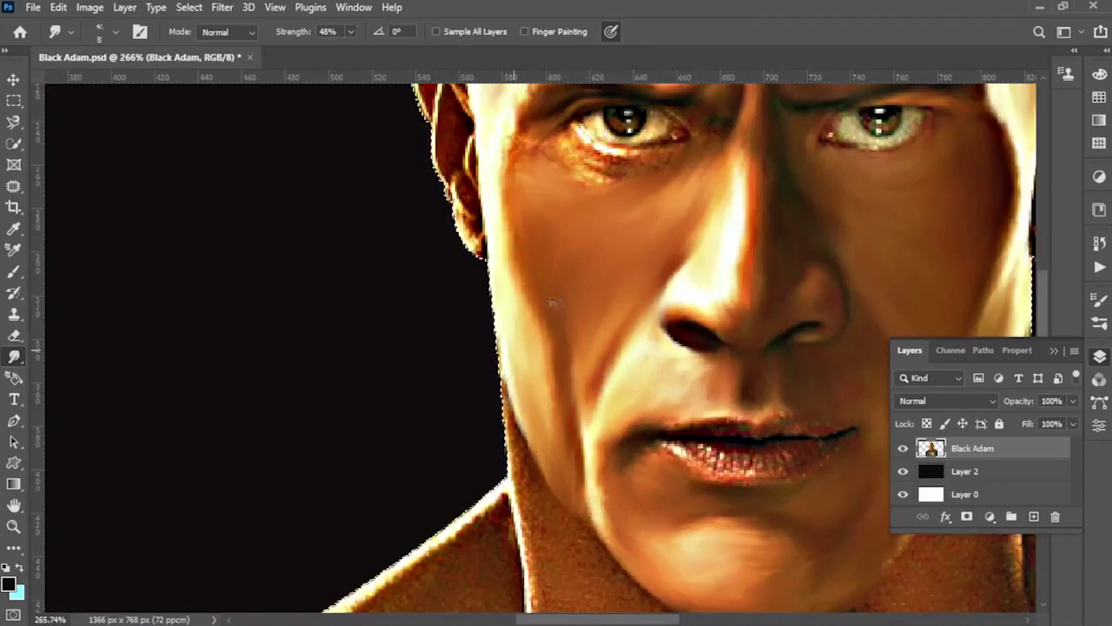
scroll(661, 399, up, 3)
drag(717, 354, 629, 346)
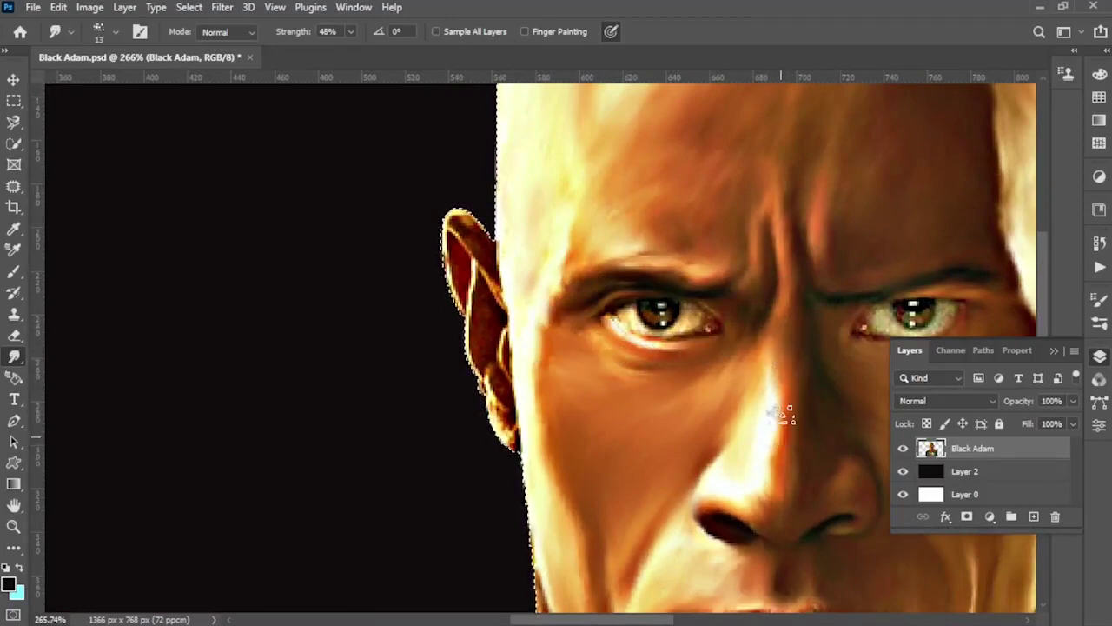
scroll(776, 379, down, 2)
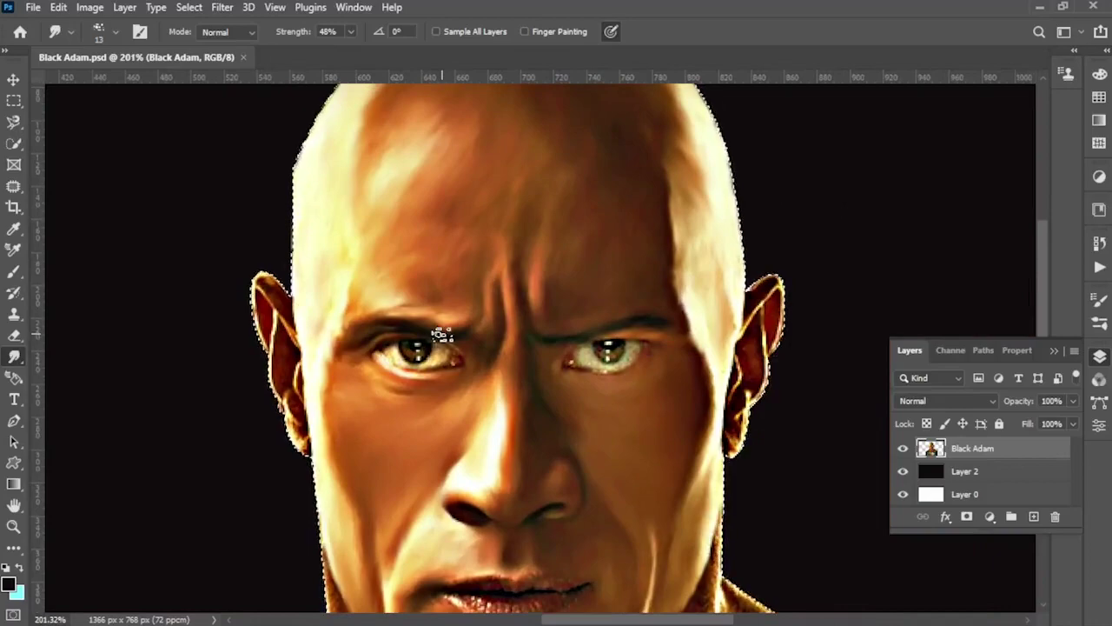
Shrink the smudge brush to size 7 for fine detail around the eyes.
drag(713, 374, 443, 336)
click(114, 32)
key(Return)
scroll(422, 322, up, 3)
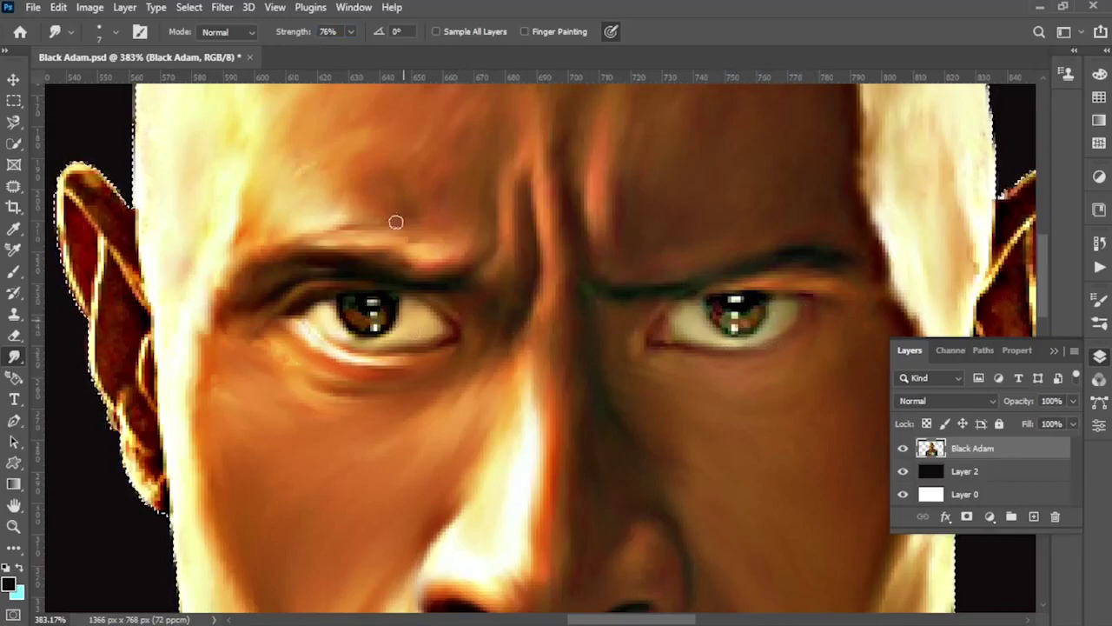
Set the foreground colour to orange ffa500 for painting the irises.
click(8, 584)
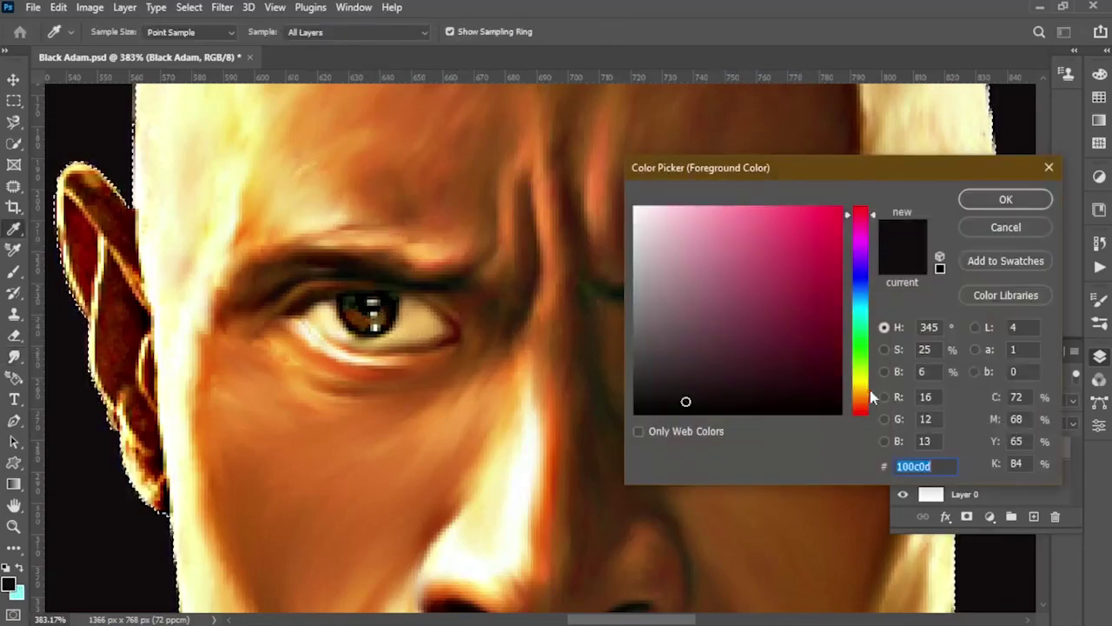
text(ffa500)
key(Return)
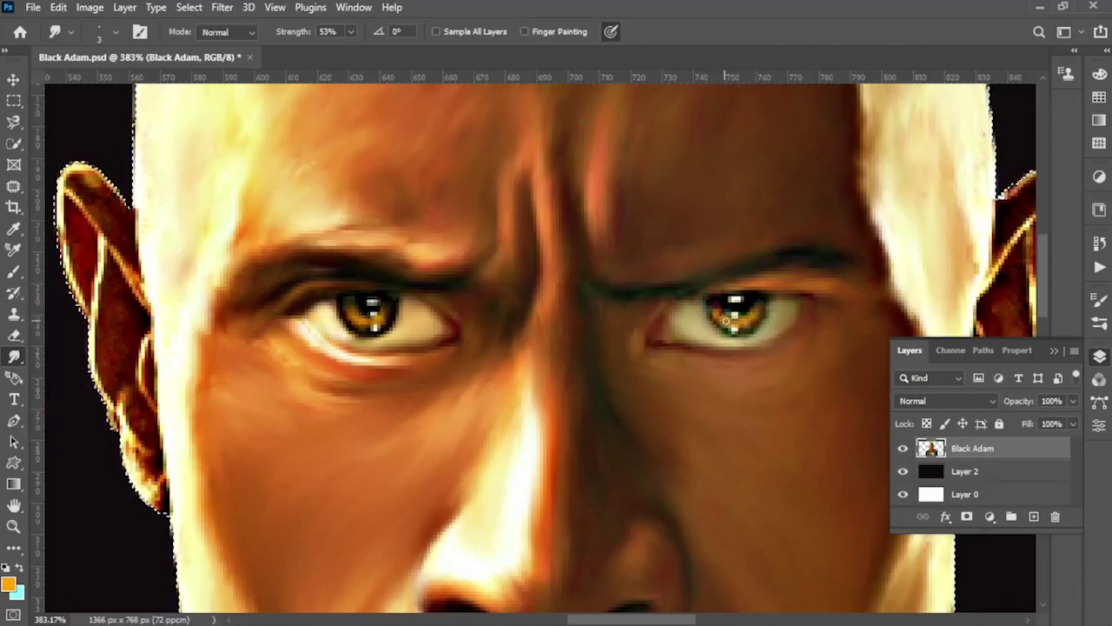
scroll(777, 318, down, 5)
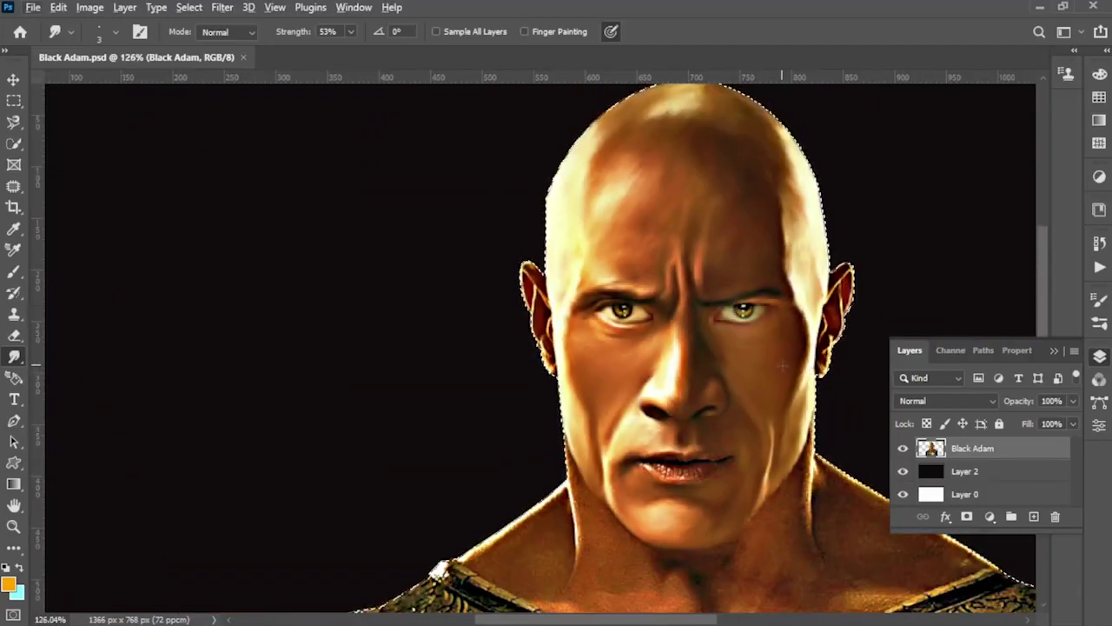
scroll(509, 280, up, 4)
Smudge the bright highlight lines in the upper and lower ear smooth.
scroll(461, 232, up, 3)
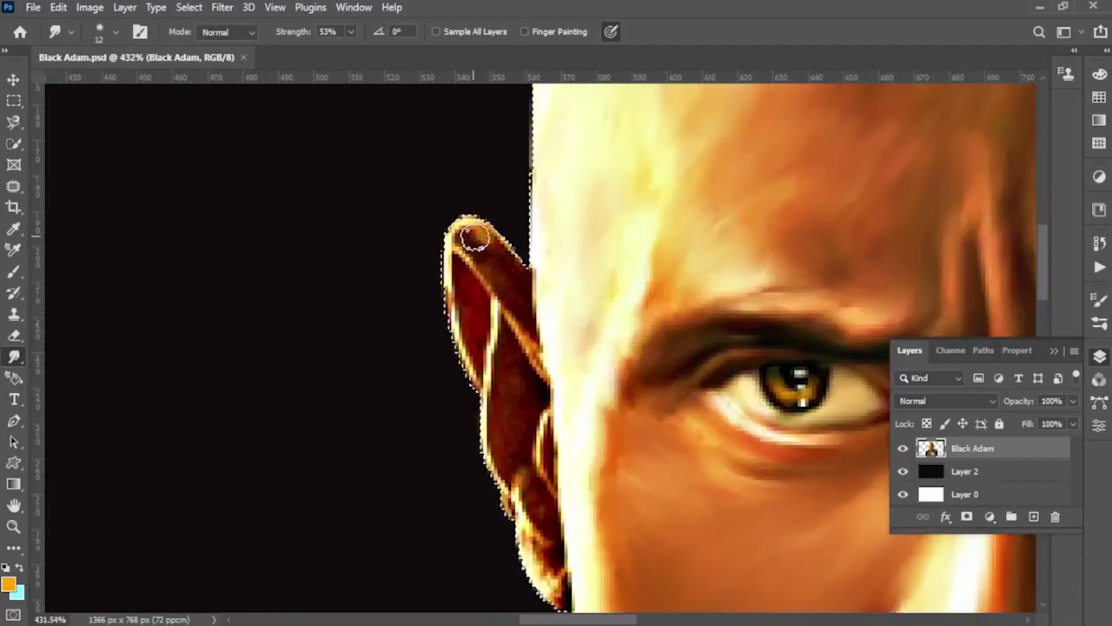
mouse_move(466, 233)
mouse_down()
mouse_move(513, 330)
mouse_move(460, 249)
mouse_move(500, 424)
mouse_up()
scroll(519, 348, down, 2)
drag(504, 355, 548, 474)
scroll(515, 426, down, 2)
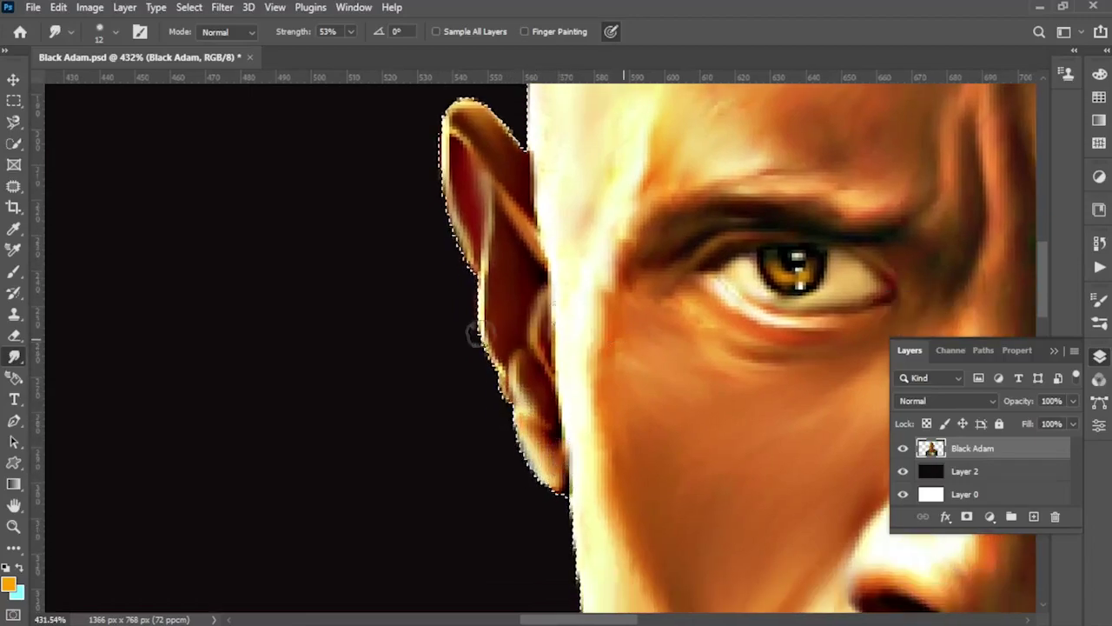
mouse_move(477, 330)
mouse_down()
mouse_move(405, 345)
mouse_move(473, 349)
mouse_up()
mouse_move(608, 261)
mouse_down()
mouse_move(625, 218)
mouse_move(624, 278)
mouse_move(640, 298)
mouse_move(583, 338)
mouse_move(583, 437)
mouse_move(541, 539)
mouse_move(623, 385)
mouse_up()
Smooth the sparkly lower lip texture and the mouth line.
scroll(623, 385, down, 5)
scroll(556, 399, up, 3)
scroll(443, 460, up, 2)
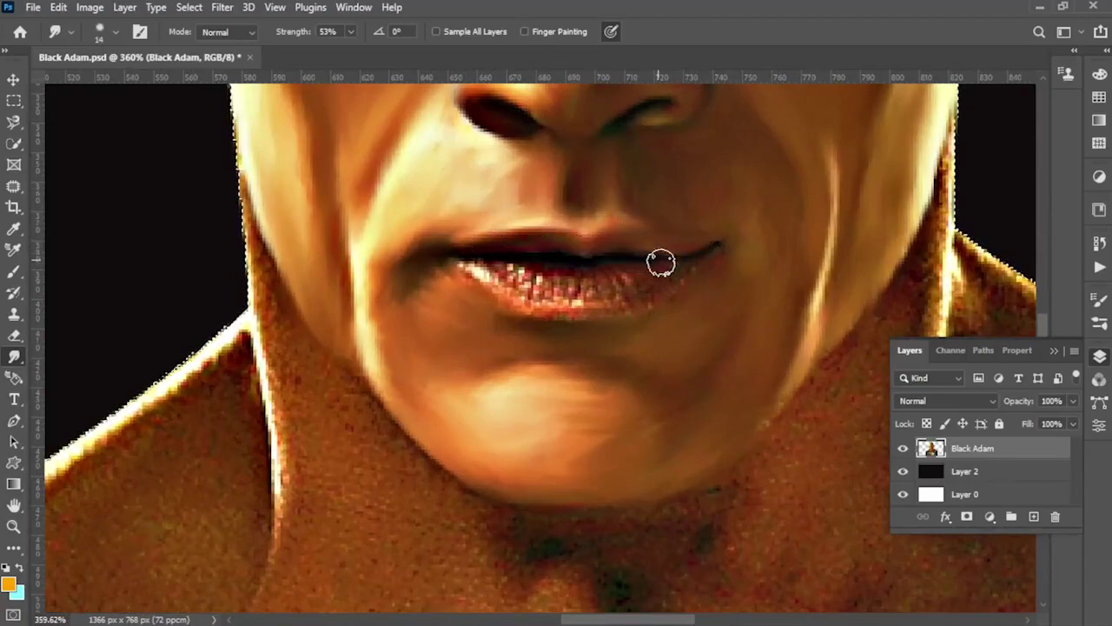
mouse_move(661, 258)
mouse_down()
mouse_move(625, 280)
mouse_move(535, 293)
mouse_move(509, 277)
mouse_move(650, 295)
mouse_up()
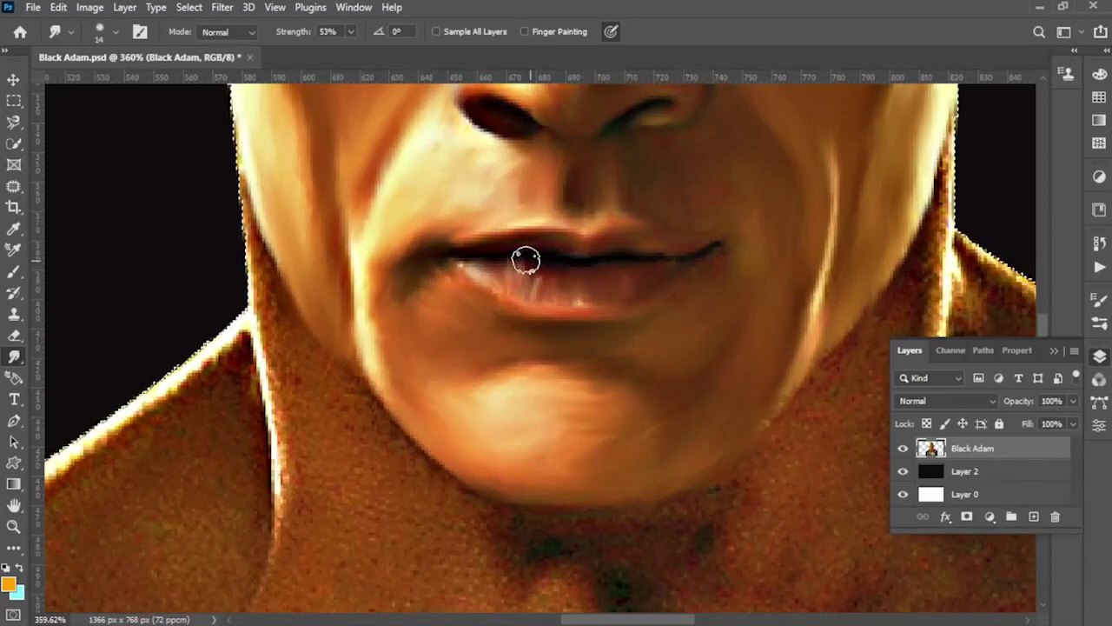
drag(526, 260, 680, 261)
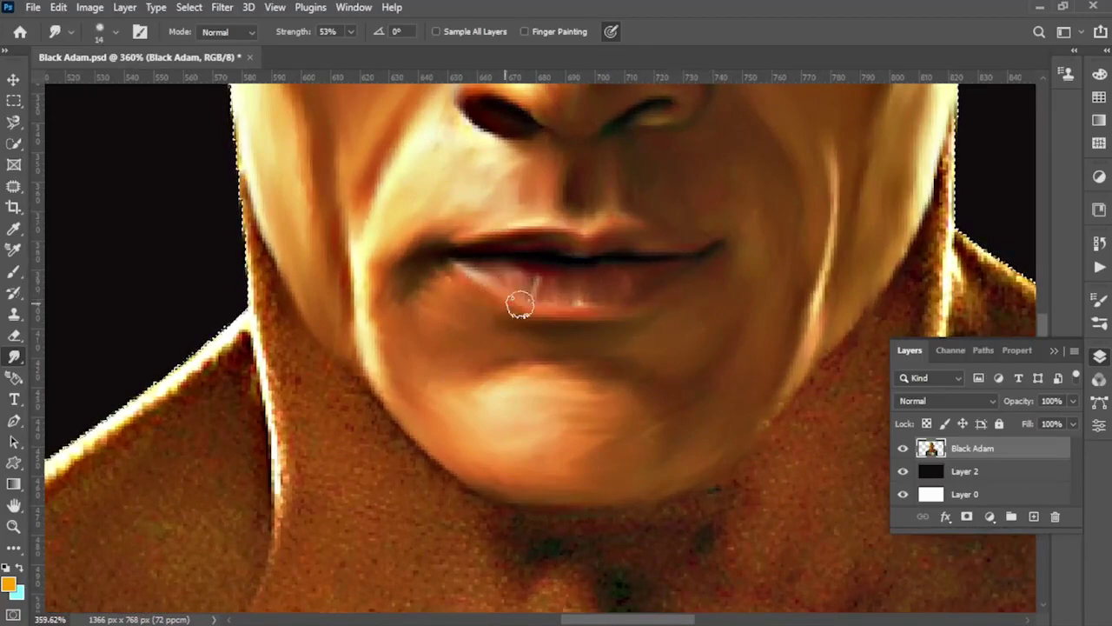
Paint a near-white highlight streak on the lower lip with a smaller brush.
click(9, 583)
click(1006, 196)
key(bracketleft)
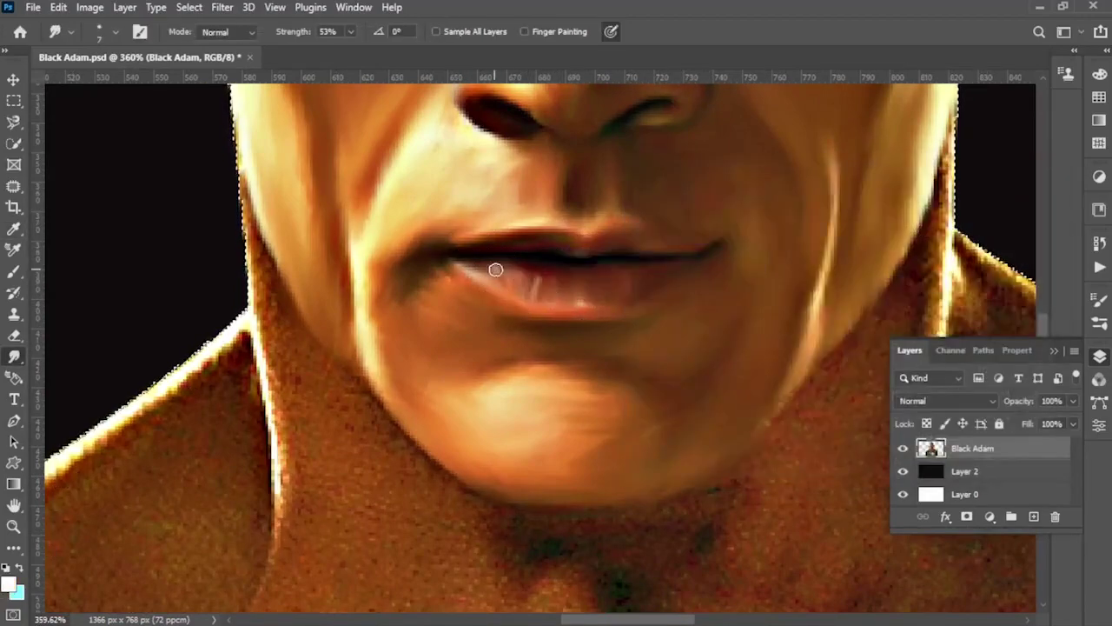
drag(496, 266, 564, 275)
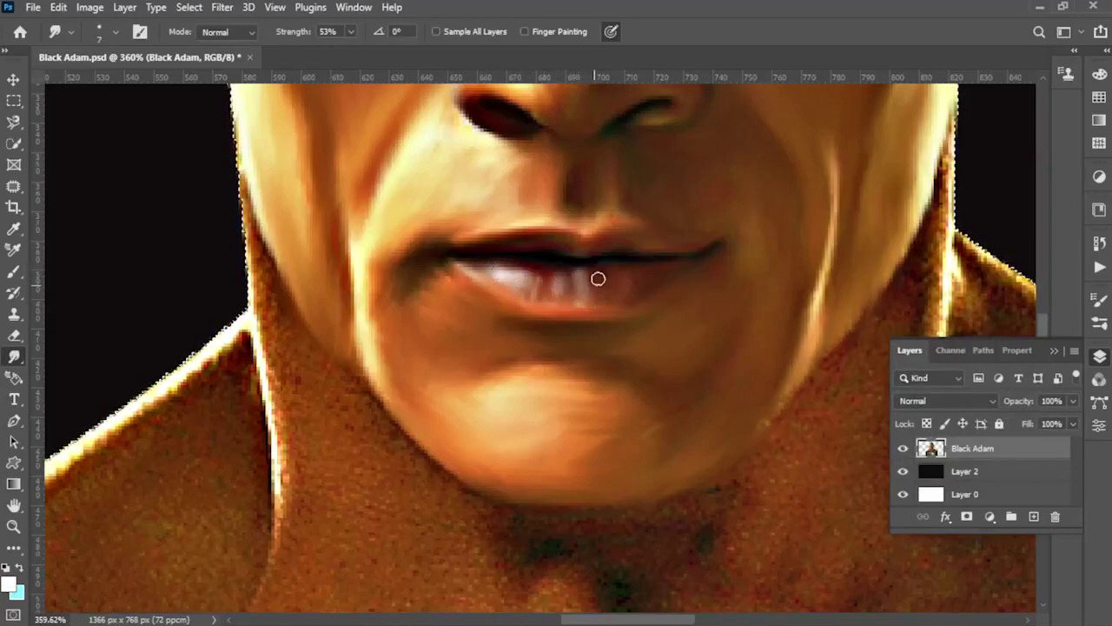
scroll(596, 278, down, 5)
scroll(622, 331, up, 6)
key(bracketleft)
key(bracketleft)
key(bracketleft)
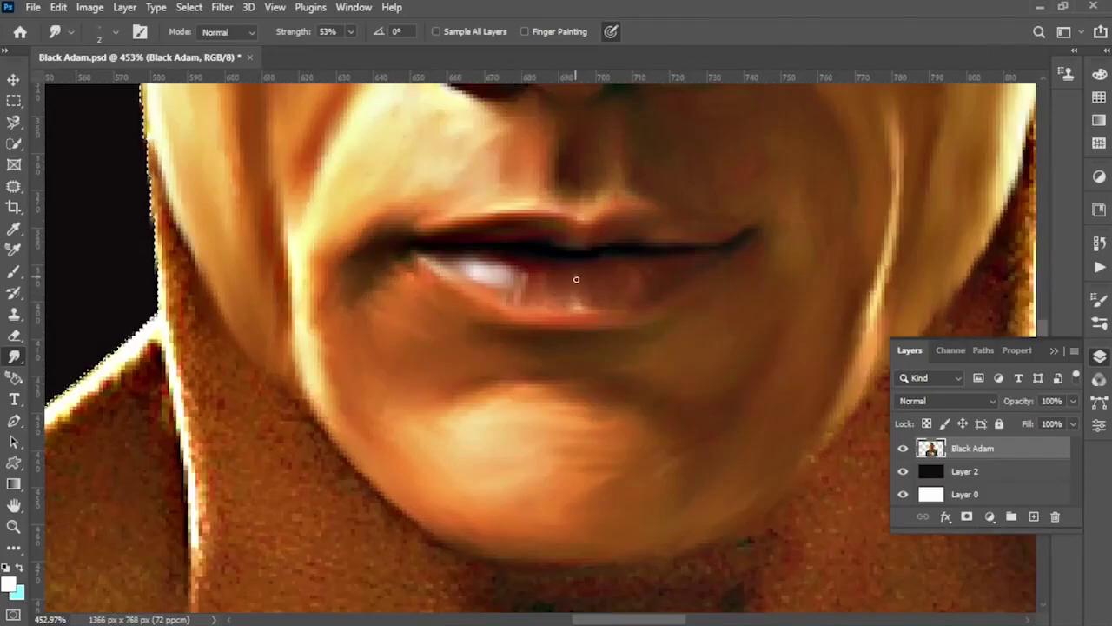
scroll(606, 258, down, 5)
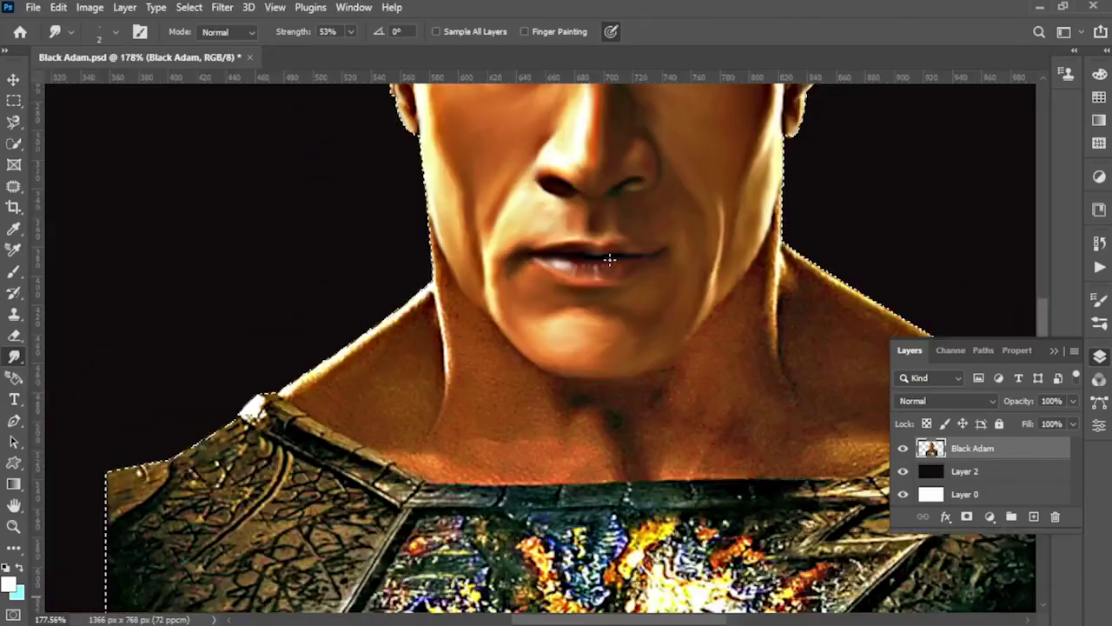
scroll(634, 330, down, 1)
scroll(634, 330, down, 1)
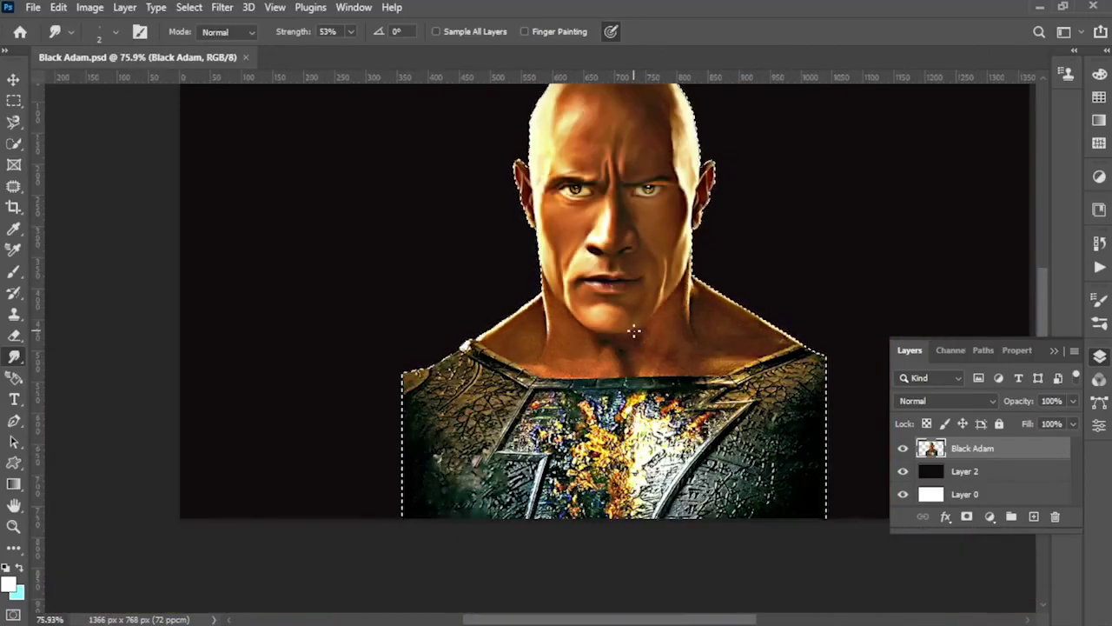
scroll(630, 332, up, 4)
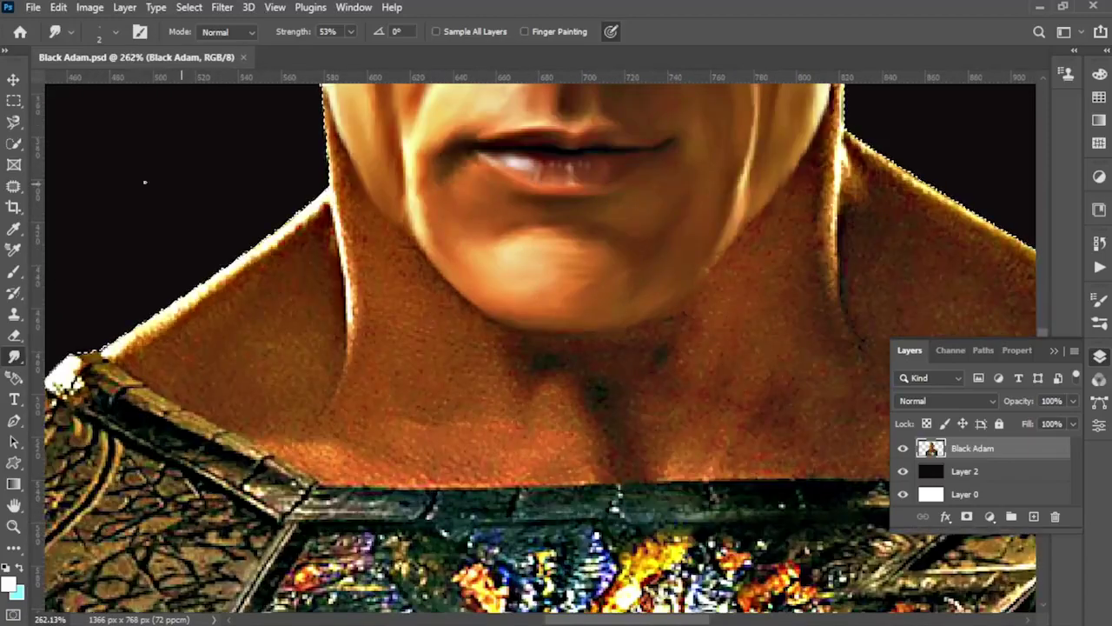
Resize the smudge brush to about 20 px and smooth the lower neck and its dark crease.
right_click(237, 306)
alt+right_click(293, 280)
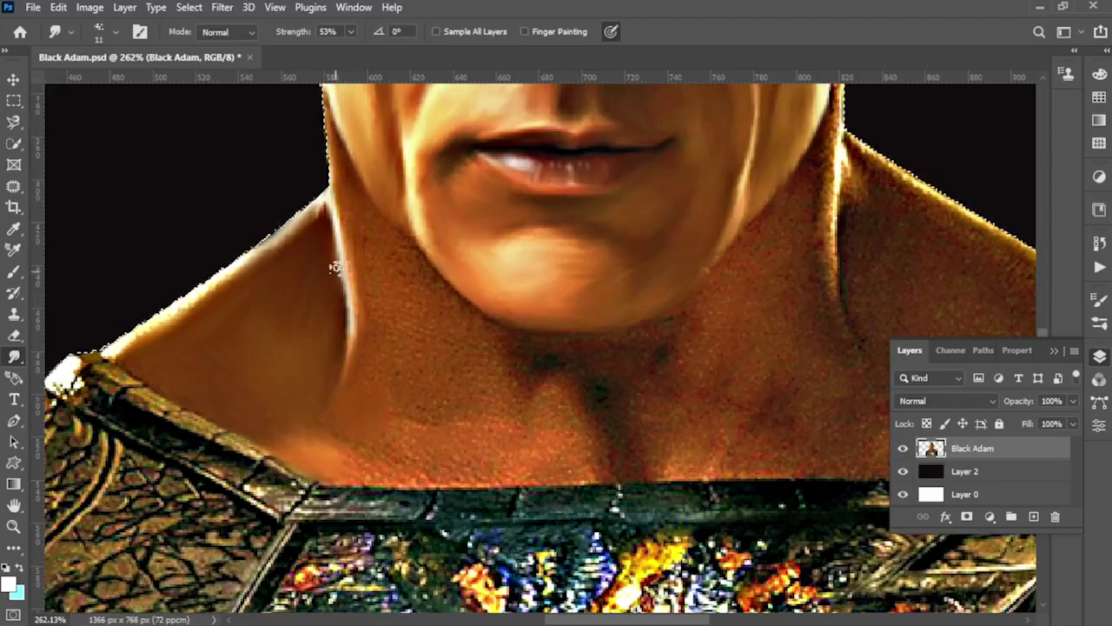
key(bracketright)
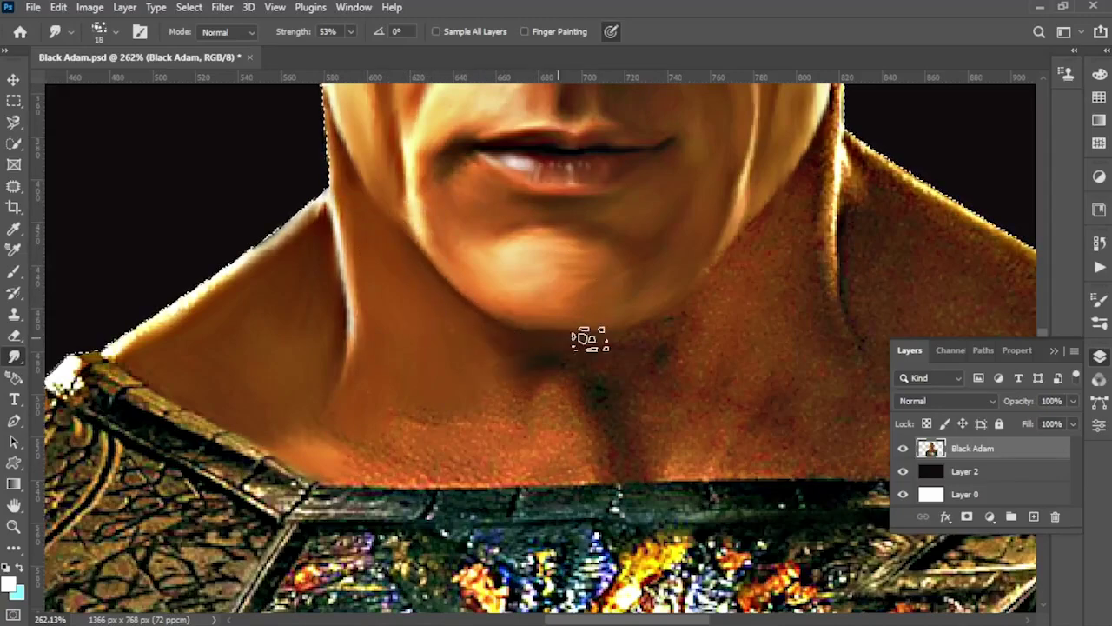
mouse_move(486, 404)
mouse_down()
mouse_move(374, 437)
mouse_move(479, 479)
mouse_move(380, 409)
mouse_move(409, 346)
mouse_up()
drag(573, 372, 434, 355)
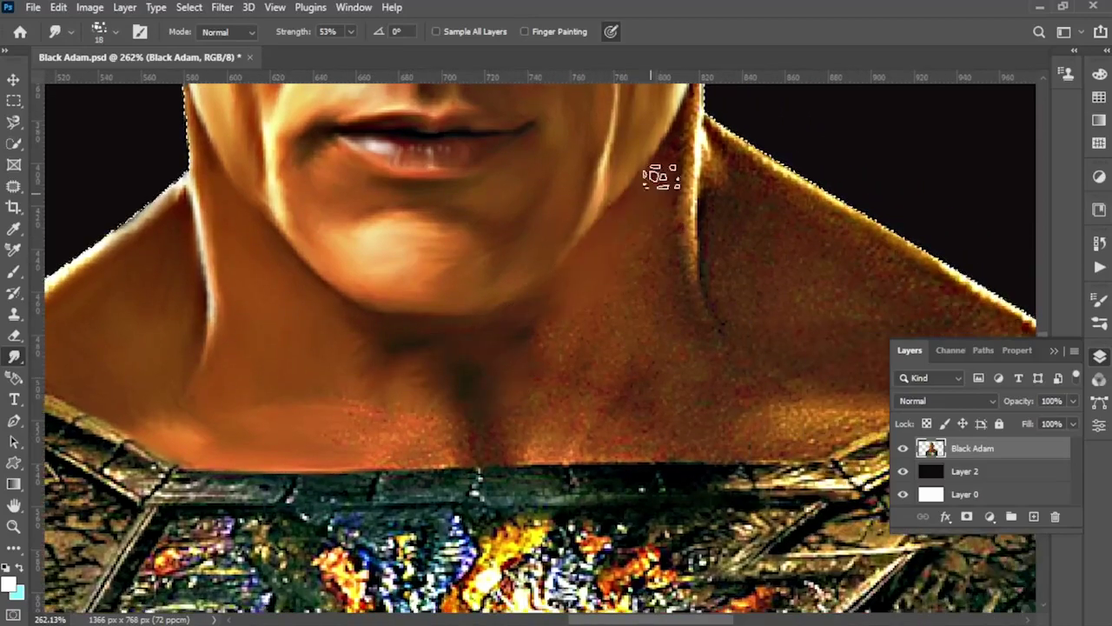
drag(703, 200, 651, 252)
mouse_move(539, 341)
mouse_down()
mouse_move(423, 415)
mouse_move(393, 391)
mouse_move(463, 463)
mouse_move(517, 432)
mouse_up()
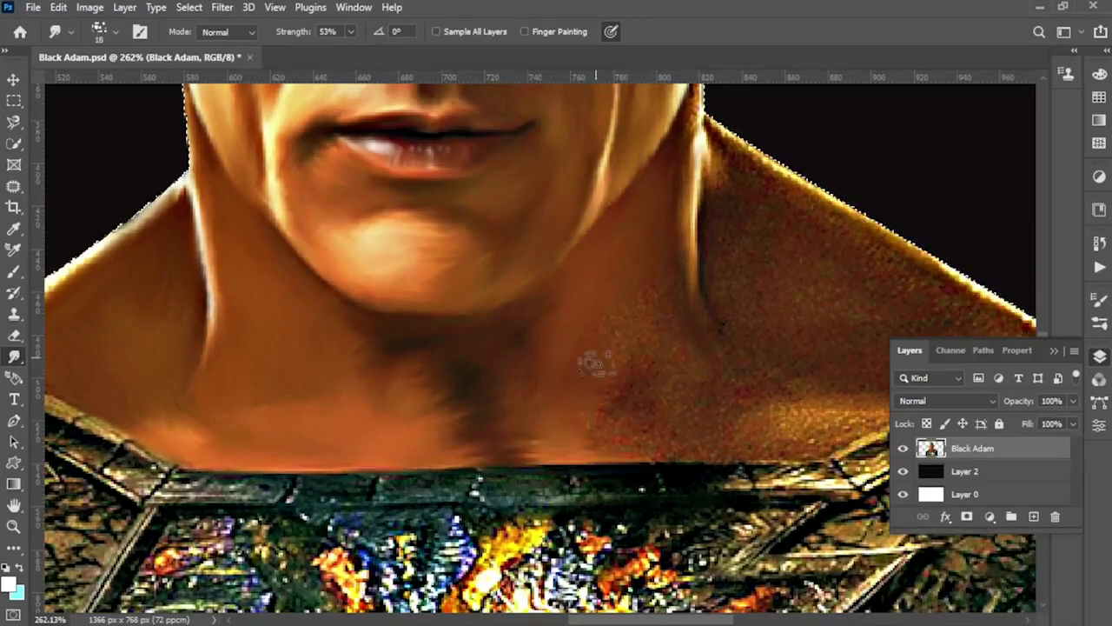
Smooth the neck edge below the jaw and the right shoulder skin.
mouse_move(672, 288)
mouse_down()
mouse_move(532, 315)
mouse_move(462, 438)
mouse_move(557, 372)
mouse_up()
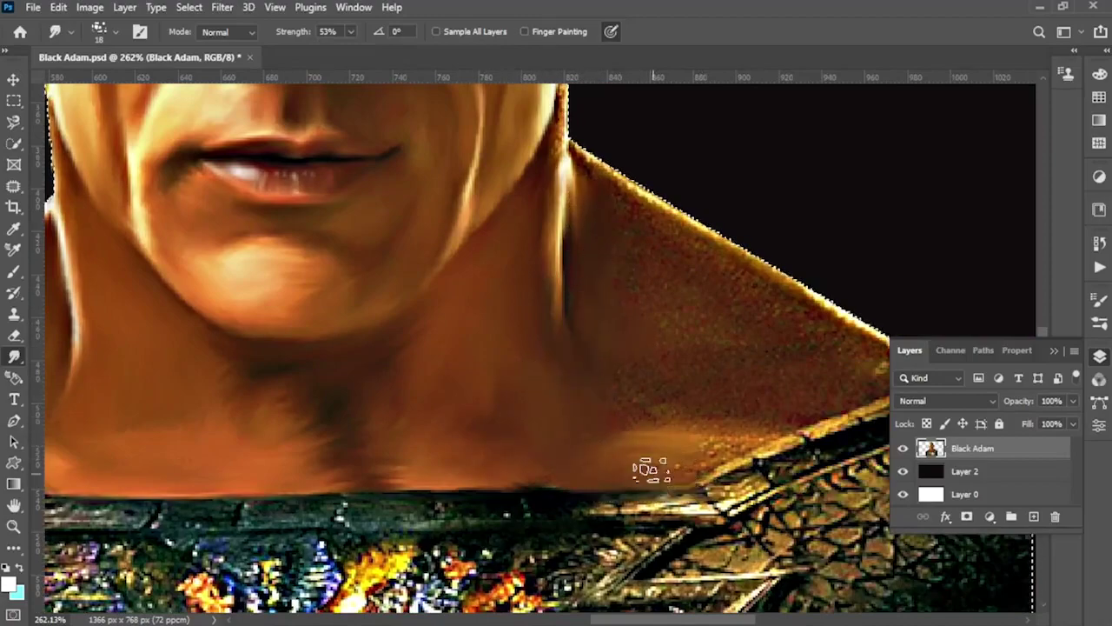
drag(728, 417, 584, 443)
mouse_move(443, 186)
mouse_down()
mouse_move(422, 141)
mouse_move(443, 182)
mouse_up()
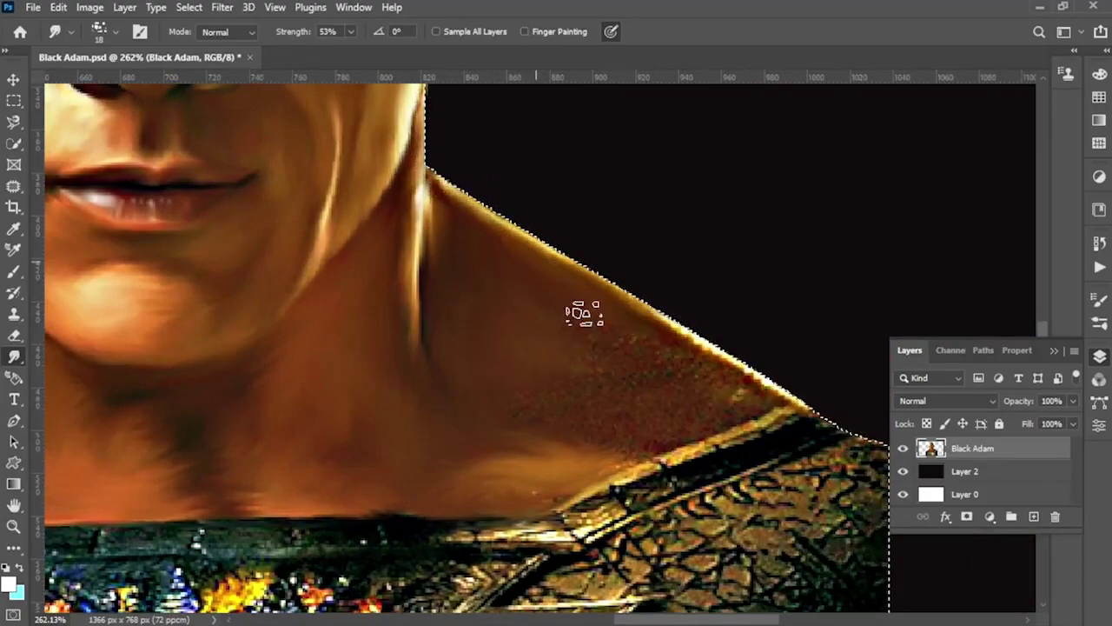
mouse_move(652, 320)
mouse_down()
mouse_move(675, 356)
mouse_move(608, 461)
mouse_up()
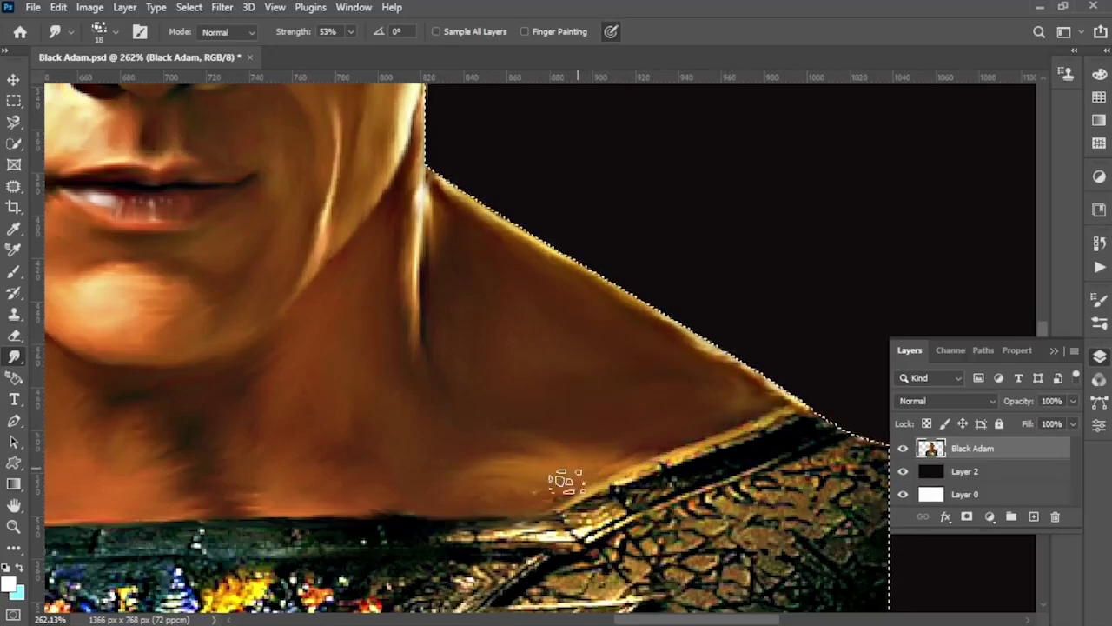
scroll(487, 400, down, 3)
scroll(487, 400, down, 3)
scroll(541, 242, up, 2)
Smear the chest plate's fire texture and blue-orange detail into painterly streaks.
scroll(540, 242, up, 2)
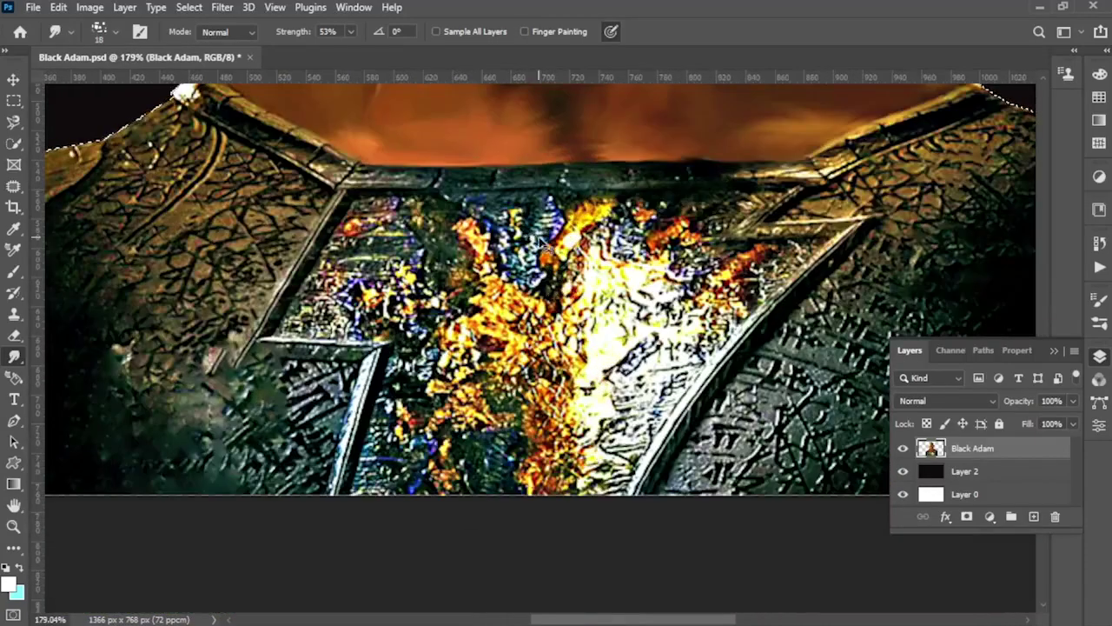
mouse_move(532, 319)
mouse_down()
mouse_move(378, 219)
mouse_move(452, 261)
mouse_move(304, 295)
mouse_move(443, 317)
mouse_move(410, 385)
mouse_move(413, 413)
mouse_move(548, 359)
mouse_move(455, 387)
mouse_move(412, 310)
mouse_move(430, 307)
mouse_move(347, 323)
mouse_up()
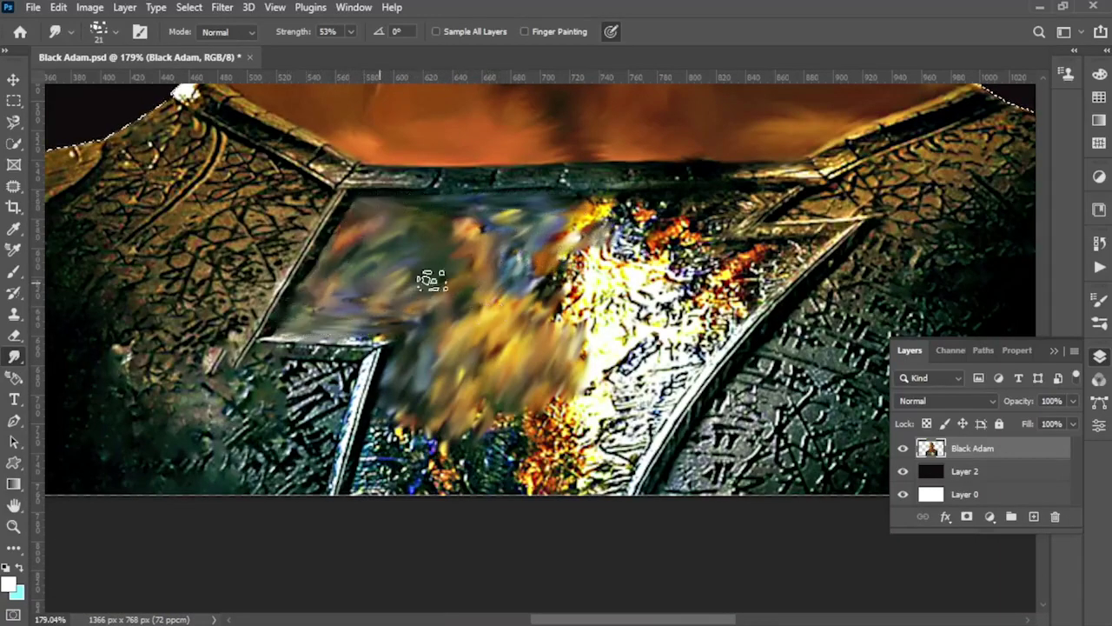
mouse_move(432, 280)
mouse_down()
mouse_move(599, 213)
mouse_move(565, 313)
mouse_move(635, 226)
mouse_move(749, 204)
mouse_move(783, 261)
mouse_move(661, 257)
mouse_up()
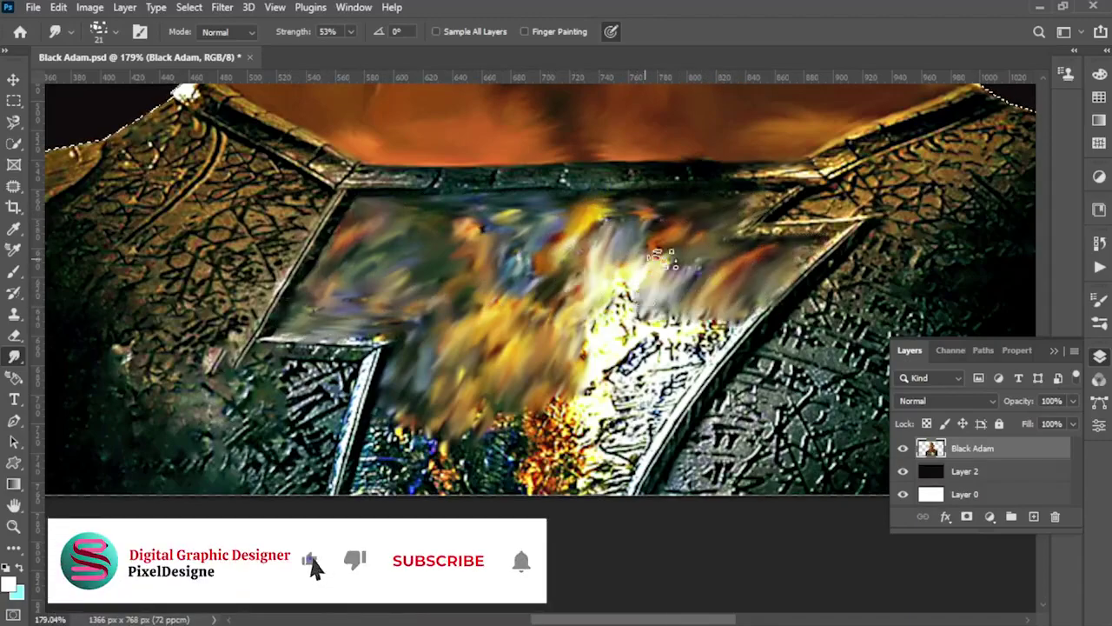
scroll(709, 331, down, 2)
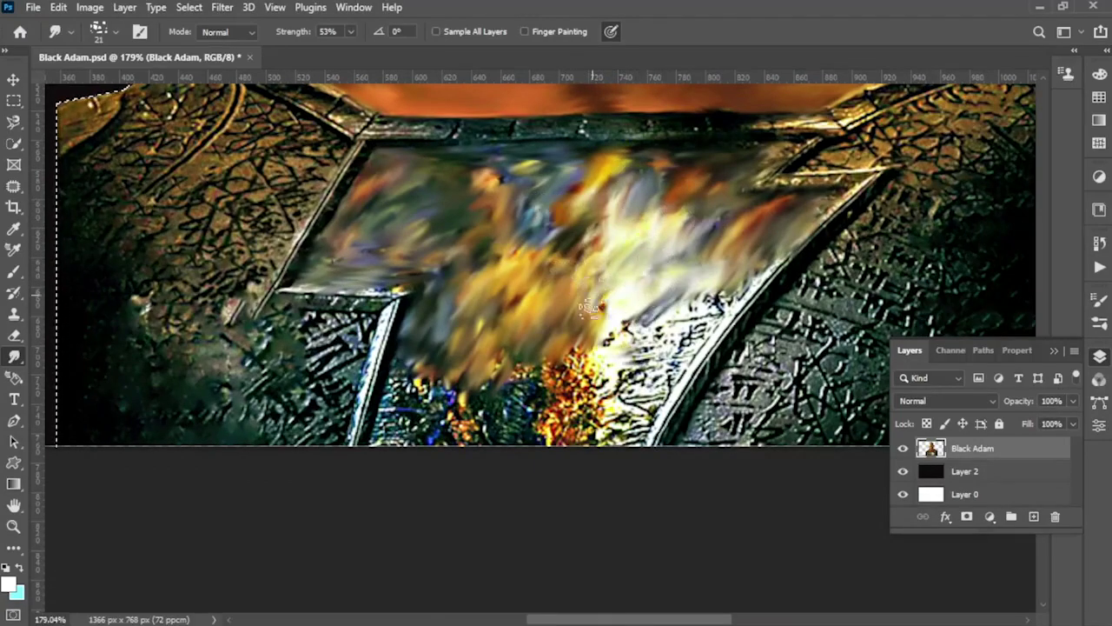
mouse_move(590, 307)
mouse_down()
mouse_move(422, 389)
mouse_move(346, 508)
mouse_move(455, 390)
mouse_move(561, 367)
mouse_move(521, 435)
mouse_move(600, 439)
mouse_move(658, 311)
mouse_move(730, 270)
mouse_move(663, 295)
mouse_up()
scroll(631, 285, up, 3)
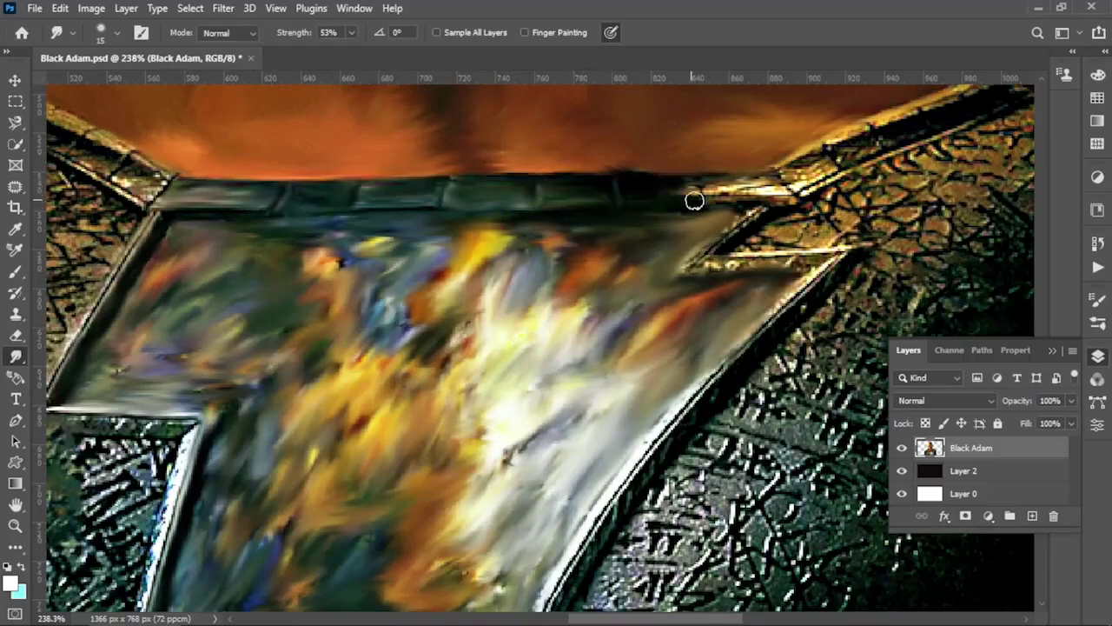
Smooth the streaks along the chest emblem's top and frame edges.
mouse_move(742, 191)
mouse_down()
mouse_move(728, 179)
mouse_move(753, 208)
mouse_move(715, 252)
mouse_move(844, 254)
mouse_up()
scroll(712, 315, down, 3)
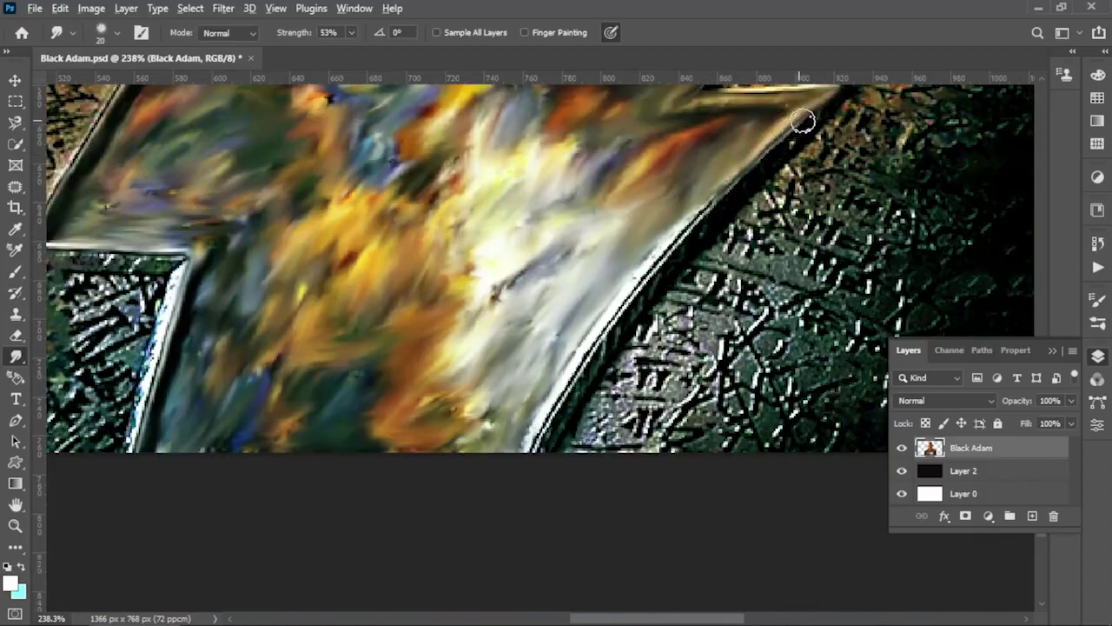
mouse_move(706, 219)
mouse_down()
mouse_move(534, 439)
mouse_move(786, 533)
mouse_up()
mouse_move(373, 154)
mouse_down()
mouse_move(281, 319)
mouse_move(413, 356)
mouse_move(368, 541)
mouse_up()
scroll(690, 249, down, 1)
scroll(747, 218, up, 4)
scroll(747, 218, right, 6)
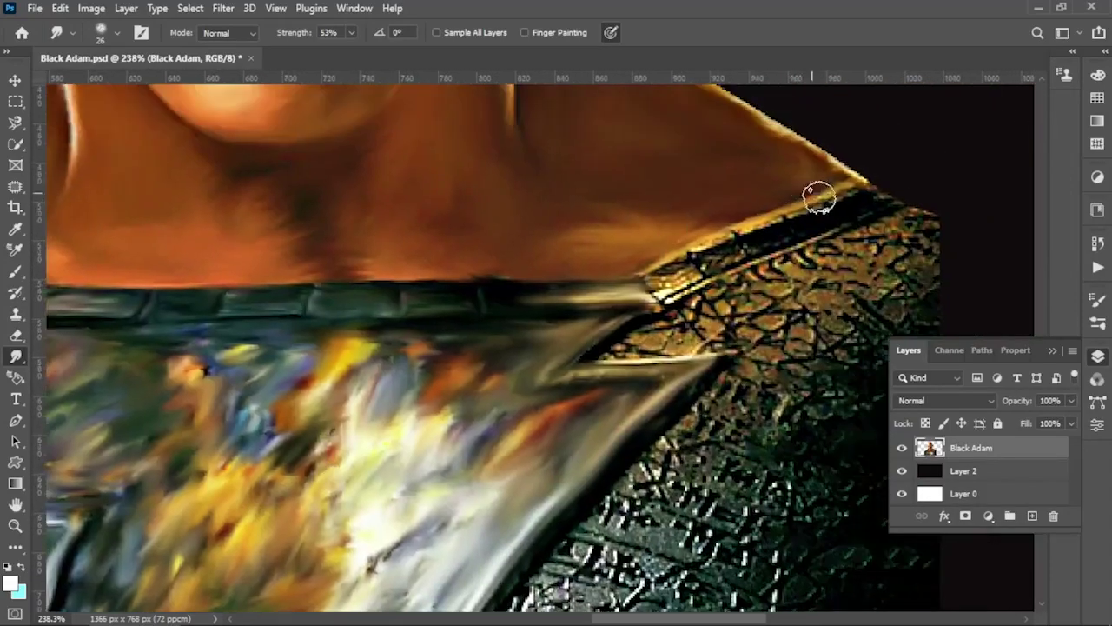
Smear the shoulder straps and cracked armour into smooth shading with progressively larger brushes.
mouse_move(696, 269)
mouse_down()
mouse_move(809, 218)
mouse_move(546, 335)
mouse_up()
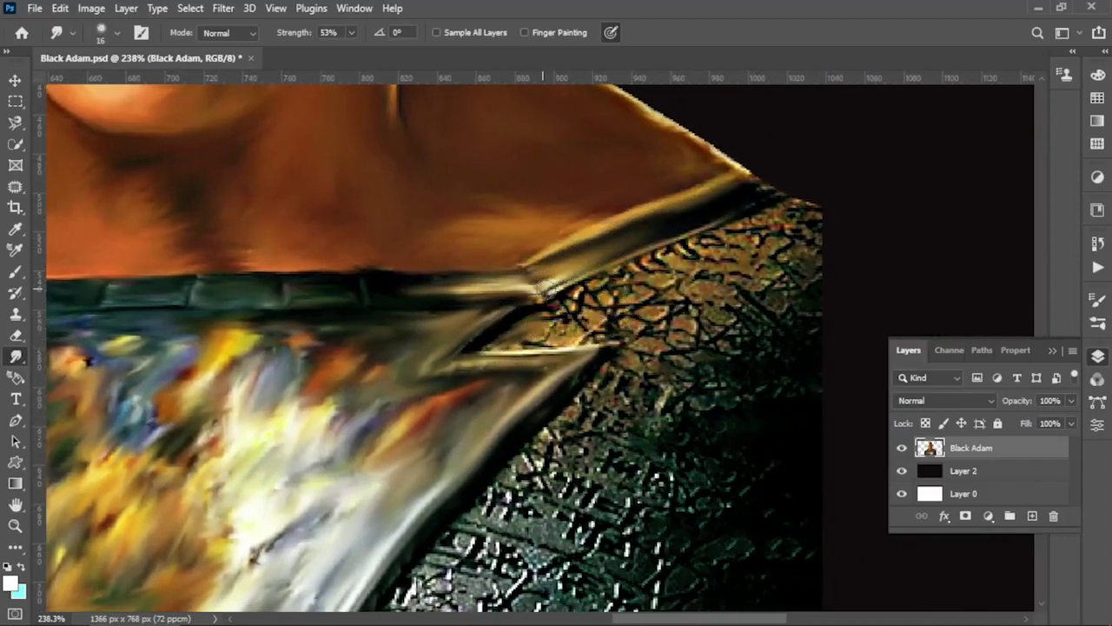
key(bracketright)
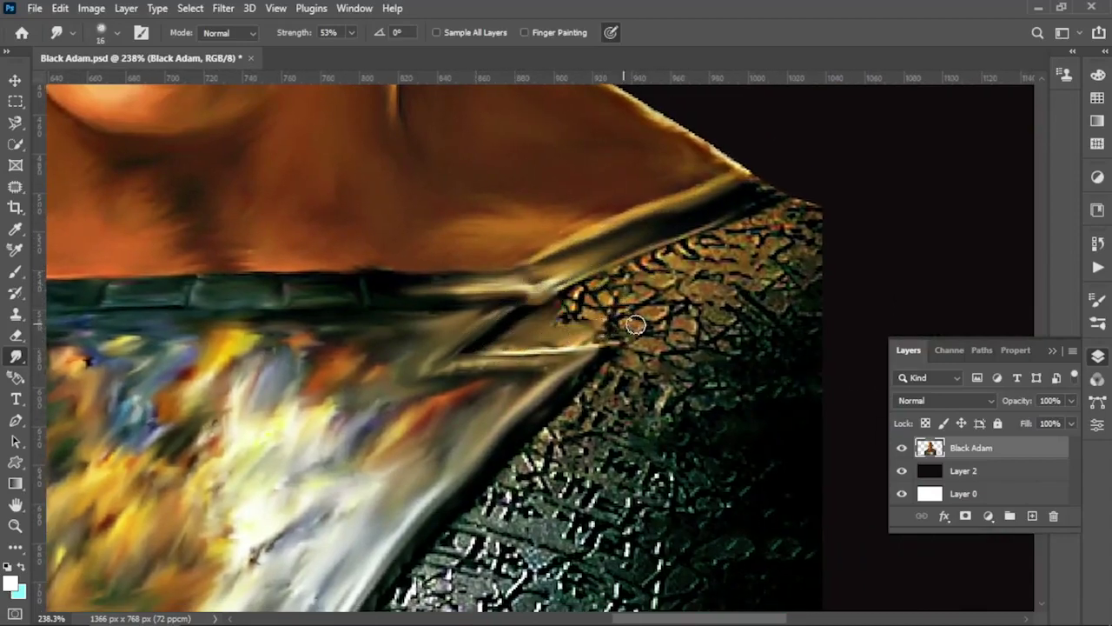
mouse_move(544, 330)
mouse_down()
mouse_move(641, 305)
mouse_move(571, 313)
mouse_move(619, 328)
mouse_move(715, 243)
mouse_move(794, 223)
mouse_move(713, 298)
mouse_move(711, 276)
mouse_move(559, 397)
mouse_move(504, 521)
mouse_move(692, 330)
mouse_move(771, 330)
mouse_up()
scroll(711, 276, down, 2)
key(bracketright)
key(bracketright)
mouse_move(720, 394)
mouse_down()
mouse_move(743, 437)
mouse_move(579, 522)
mouse_move(559, 509)
mouse_move(780, 434)
mouse_up()
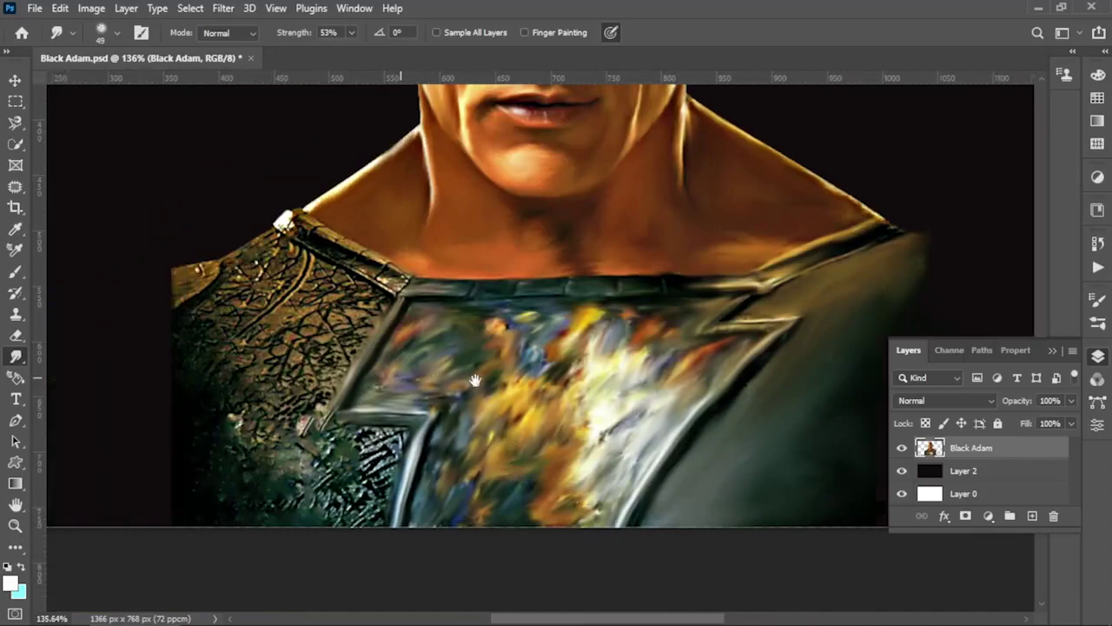
drag(521, 391, 778, 393)
mouse_move(379, 237)
mouse_down()
mouse_move(473, 278)
mouse_move(380, 300)
mouse_move(482, 315)
mouse_move(412, 392)
mouse_move(377, 256)
mouse_move(238, 292)
mouse_move(338, 300)
mouse_move(374, 249)
mouse_move(265, 424)
mouse_move(373, 494)
mouse_move(478, 449)
mouse_move(473, 530)
mouse_move(412, 443)
mouse_up()
scroll(415, 425, down, 5)
scroll(734, 334, up, 1)
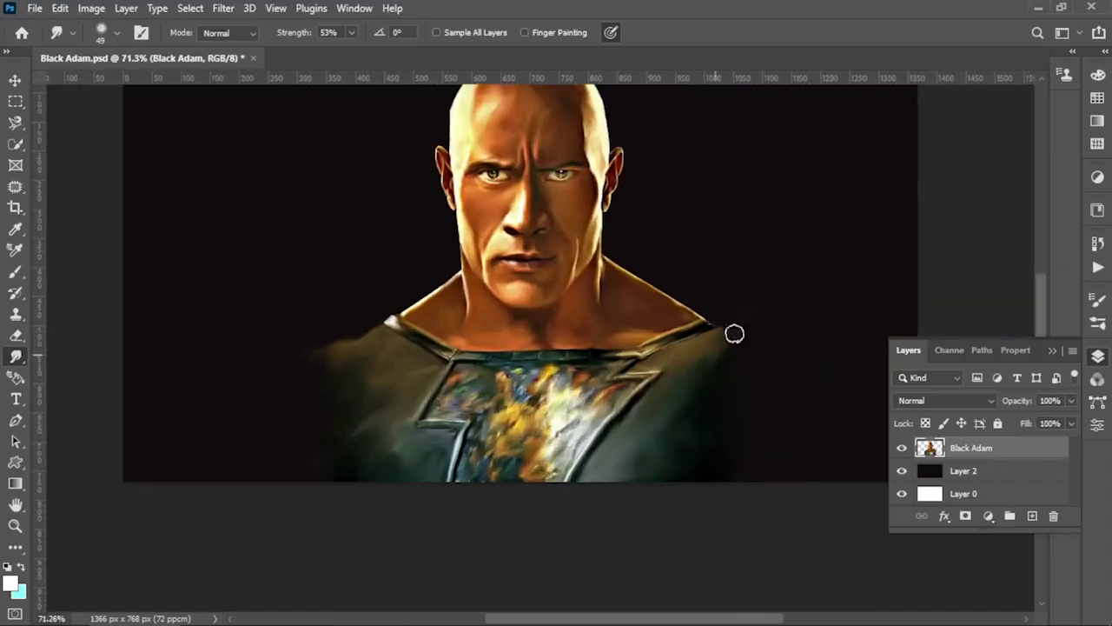
key(bracketright)
key(bracketright)
key(bracketright)
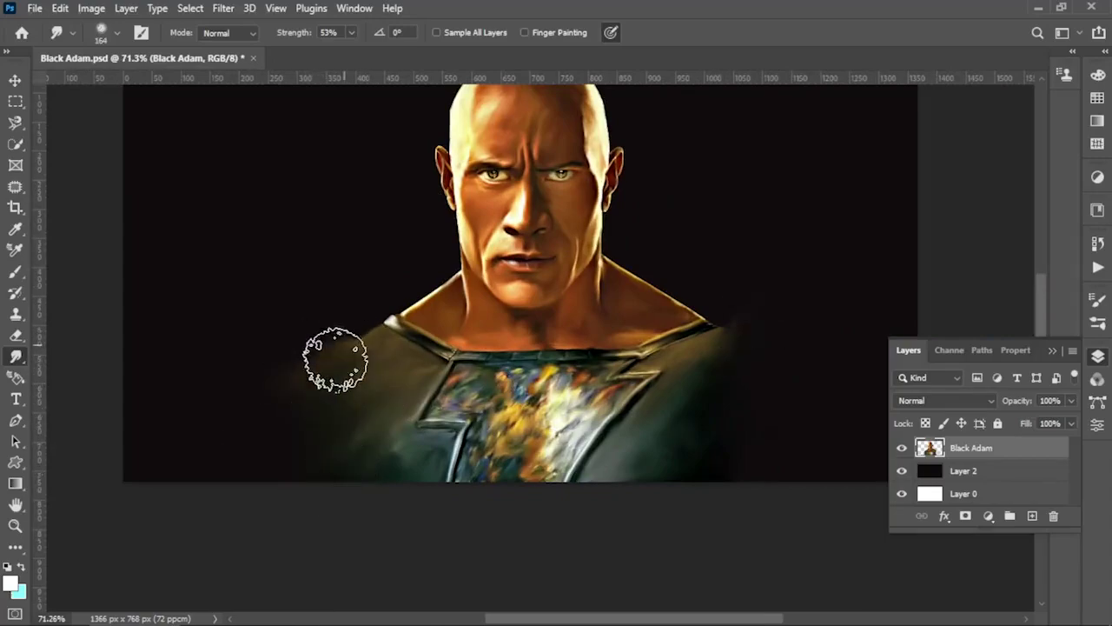
scroll(426, 287, down, 1)
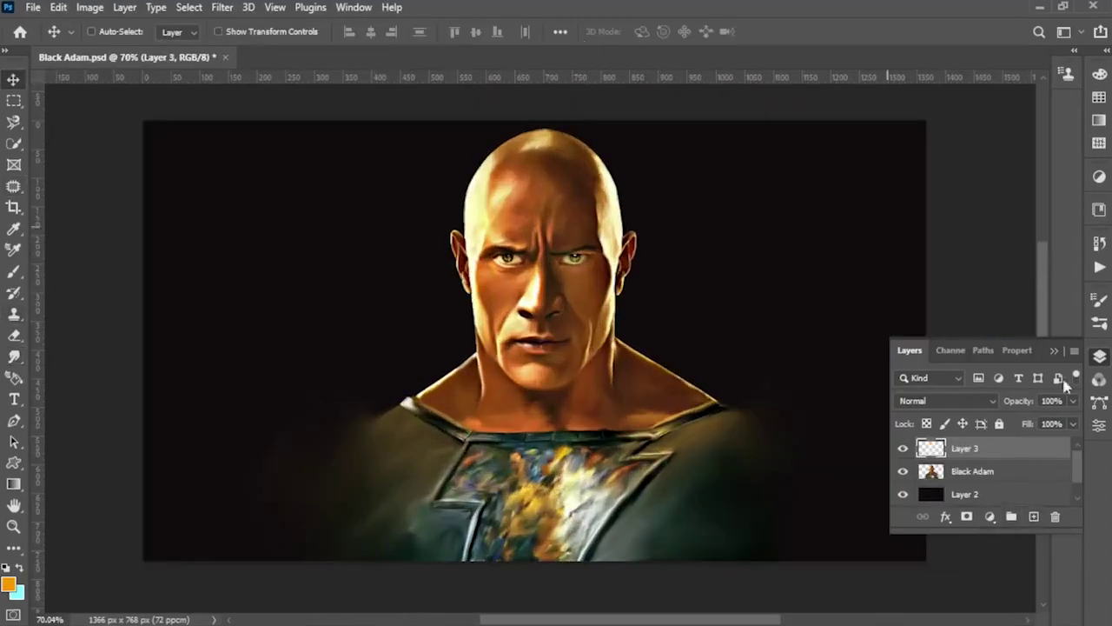
Set Layer 3 to Color blend mode and pick magenta for a soft brush.
click(947, 401)
click(930, 598)
key(b)
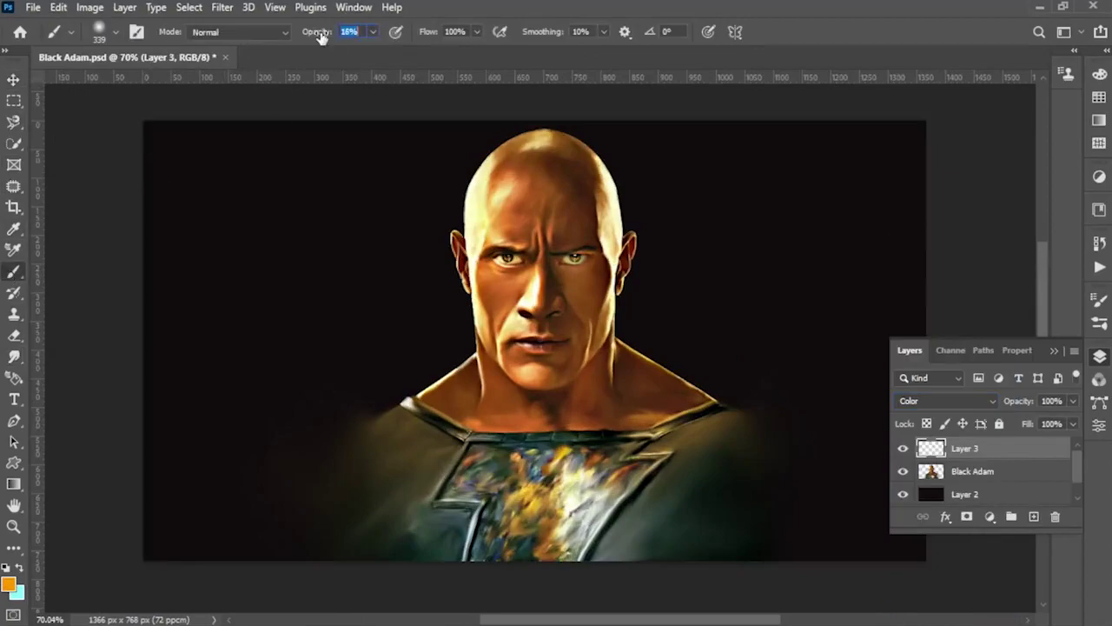
click(9, 584)
click(861, 233)
text(ff0072)
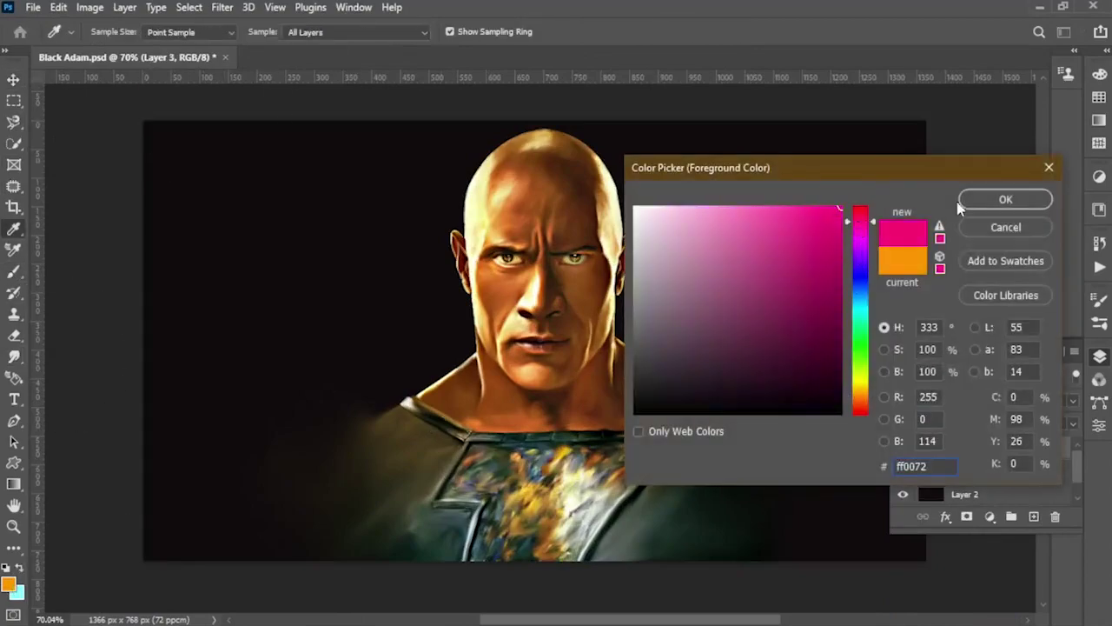
click(963, 200)
Switch the brush colour to yellow and merge the tint layer into the portrait.
right_click(974, 448)
key(Escape)
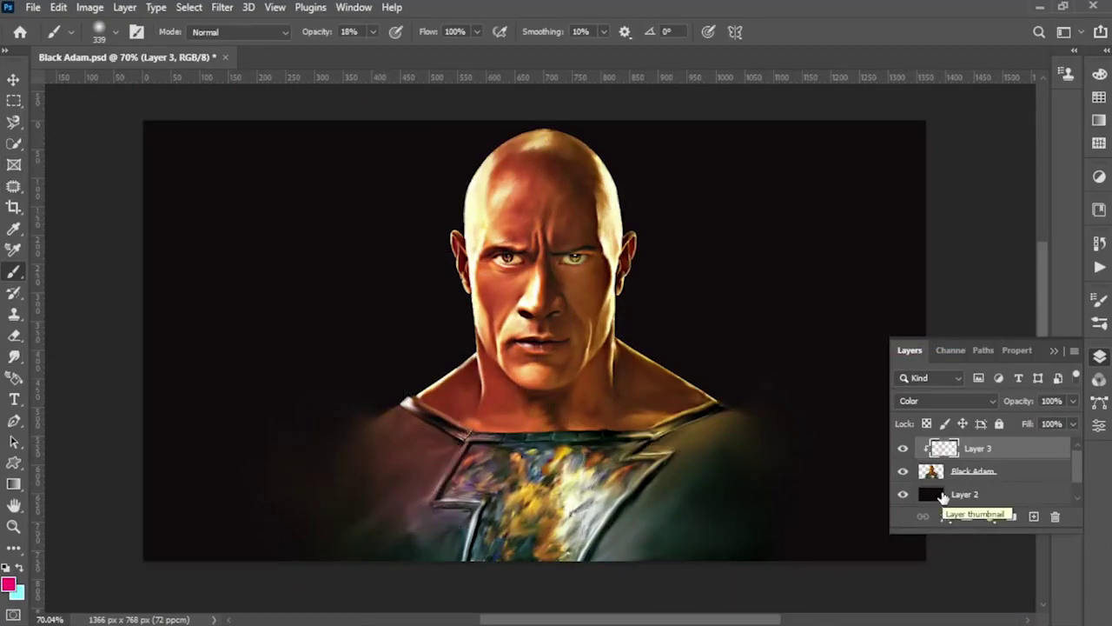
click(8, 585)
drag(860, 373, 865, 384)
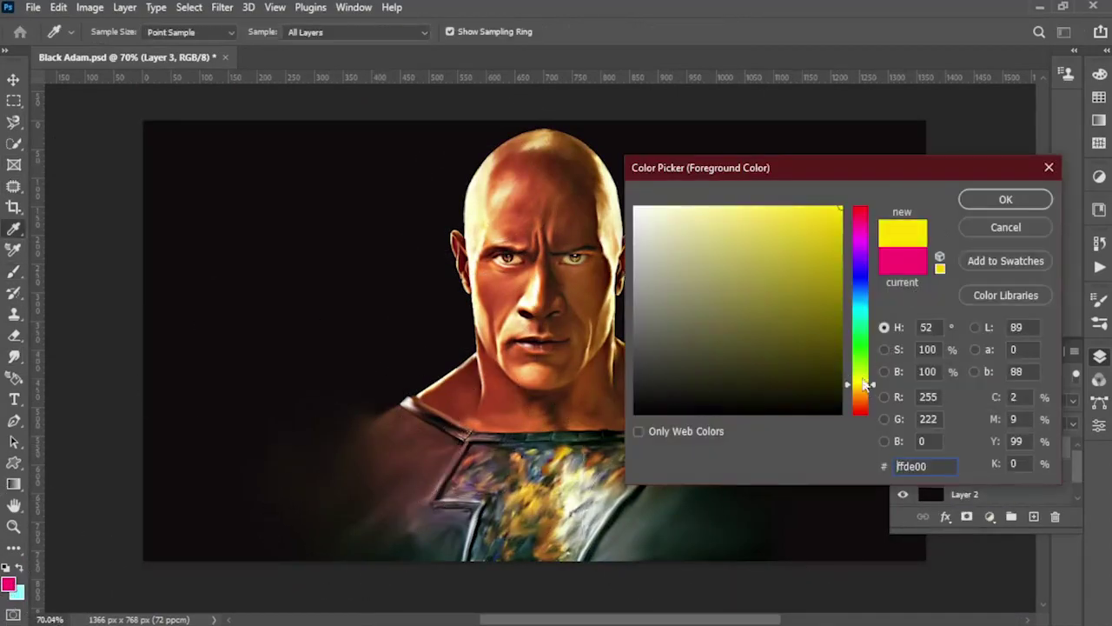
key(Return)
key(b)
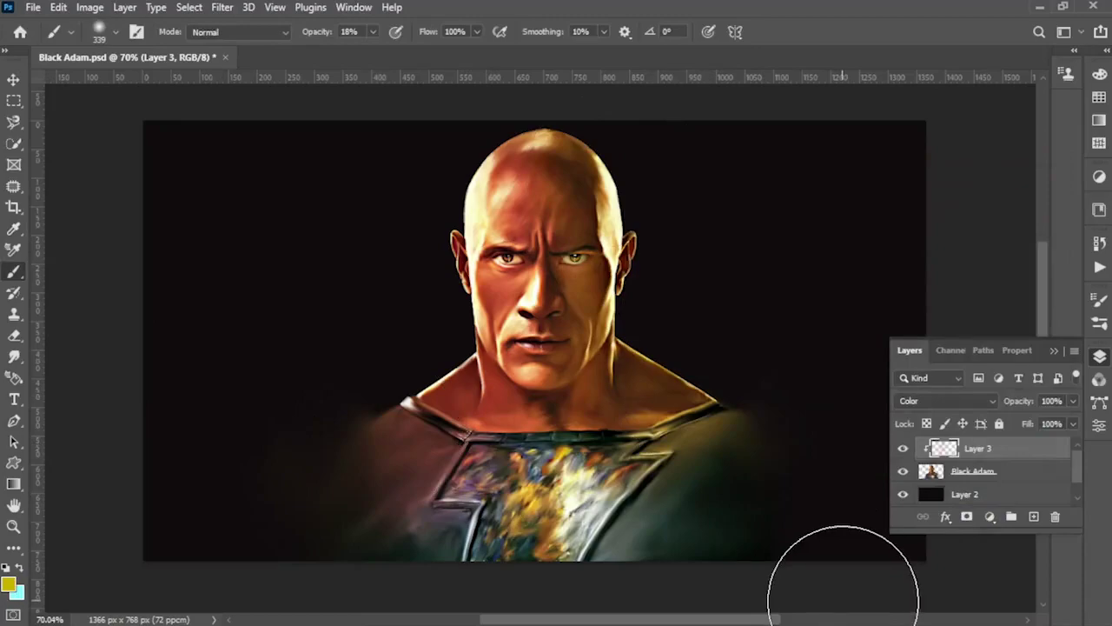
key(v)
key(Delete)
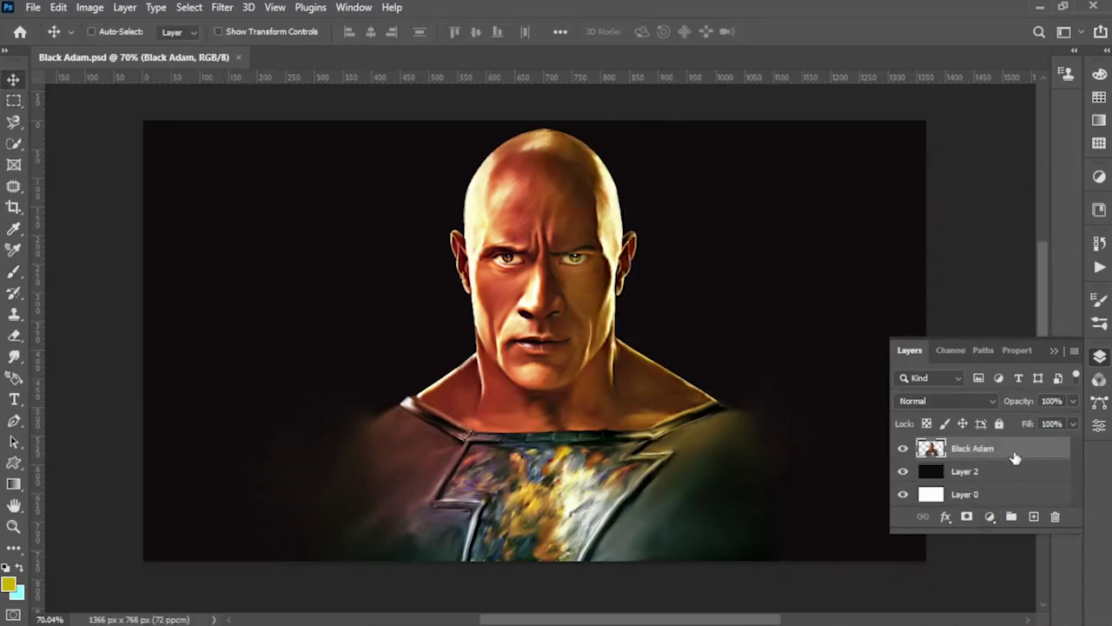
Pick dark red and smudge it into the background around the head.
key(ctrl+z)
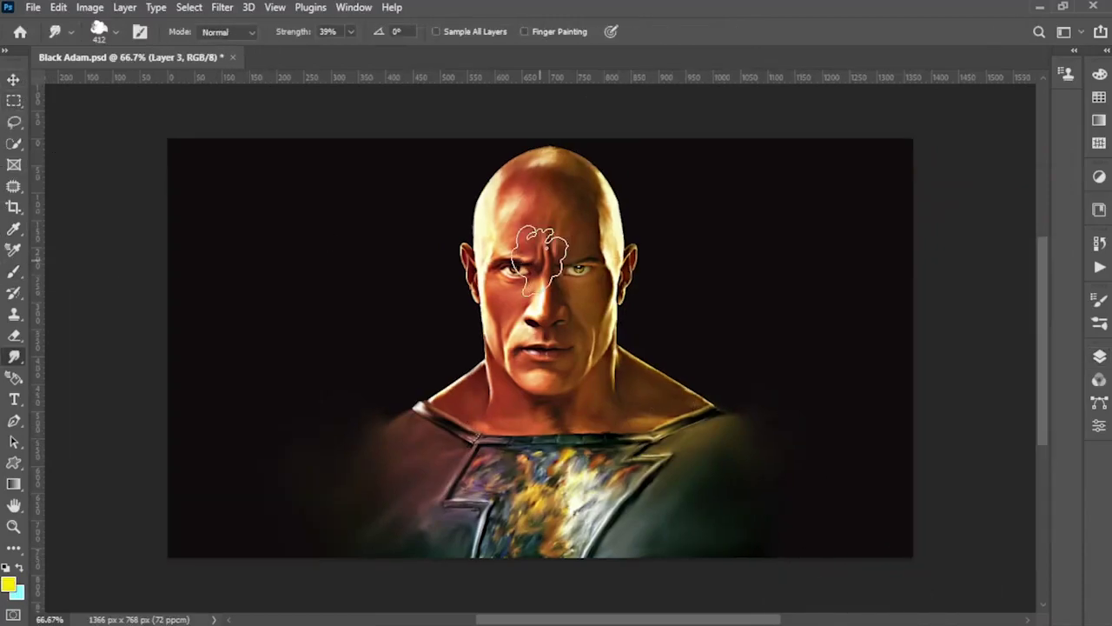
click(9, 585)
click(860, 408)
click(840, 290)
click(1006, 199)
key(r)
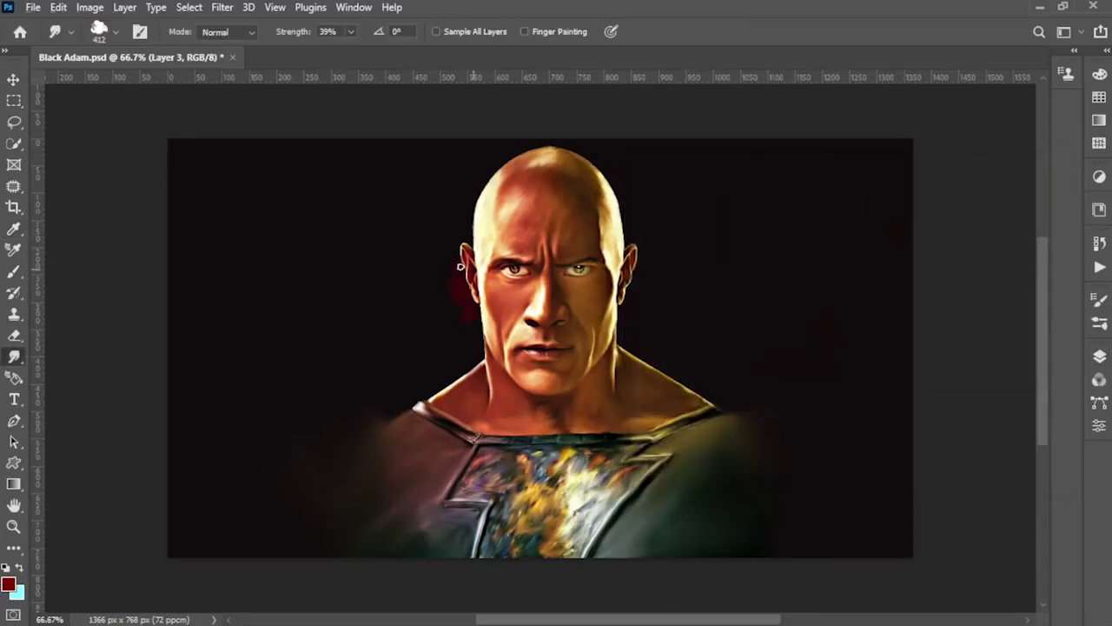
drag(409, 243, 313, 226)
mouse_move(695, 335)
mouse_down()
mouse_move(634, 198)
mouse_move(795, 274)
mouse_move(739, 387)
mouse_up()
drag(373, 156, 360, 323)
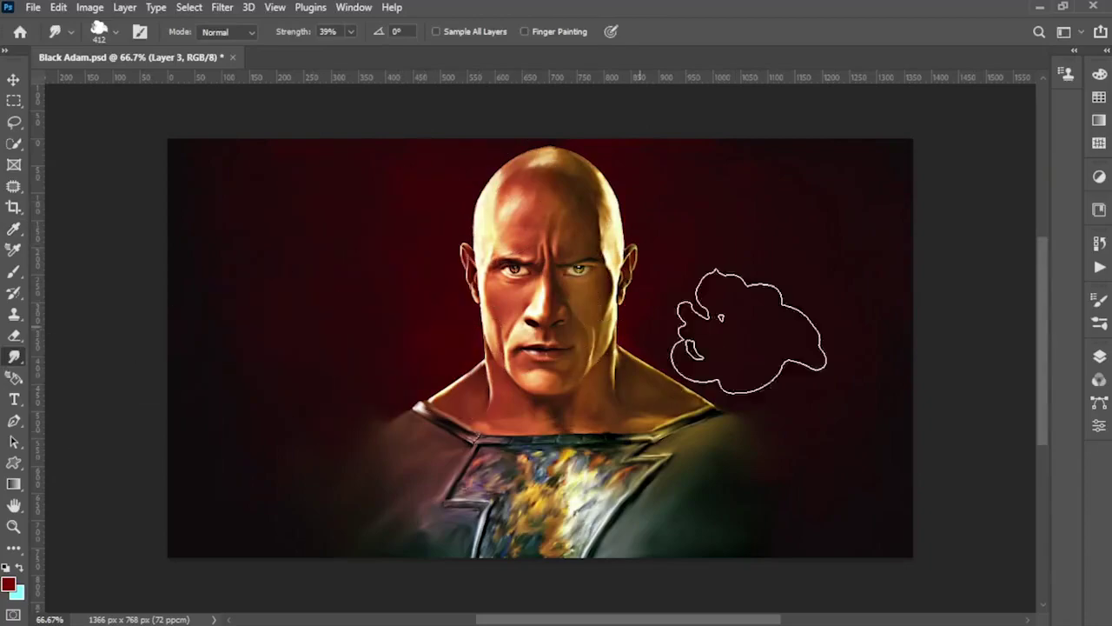
drag(745, 335, 756, 402)
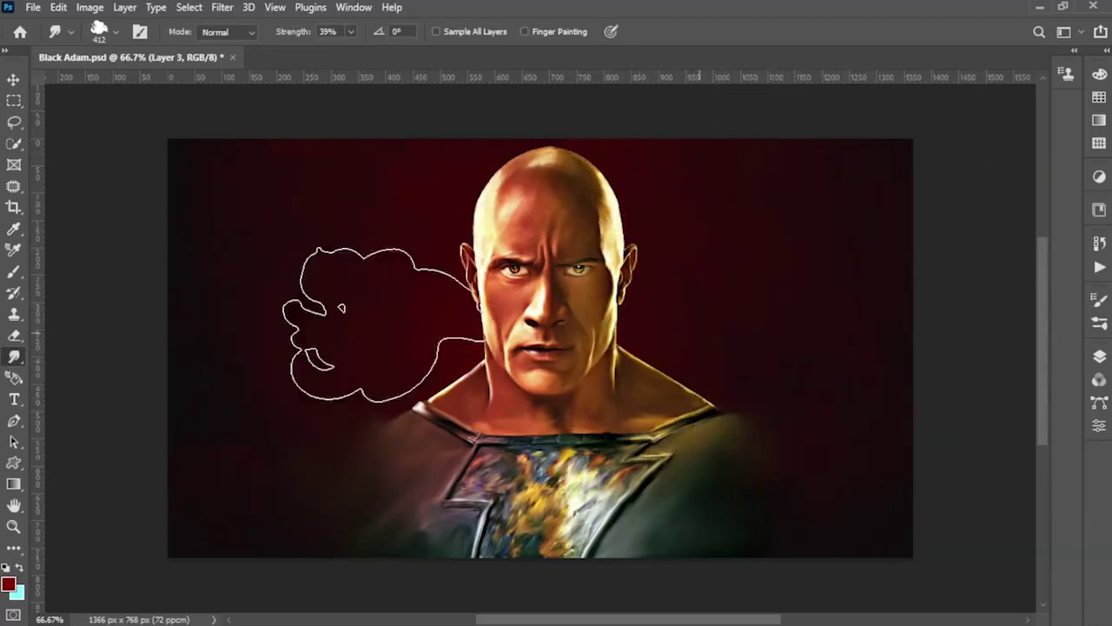
Apply a Filter Gallery Texturizer Canvas texture (50%, relief 2) to the portrait.
click(13, 80)
click(221, 7)
click(252, 102)
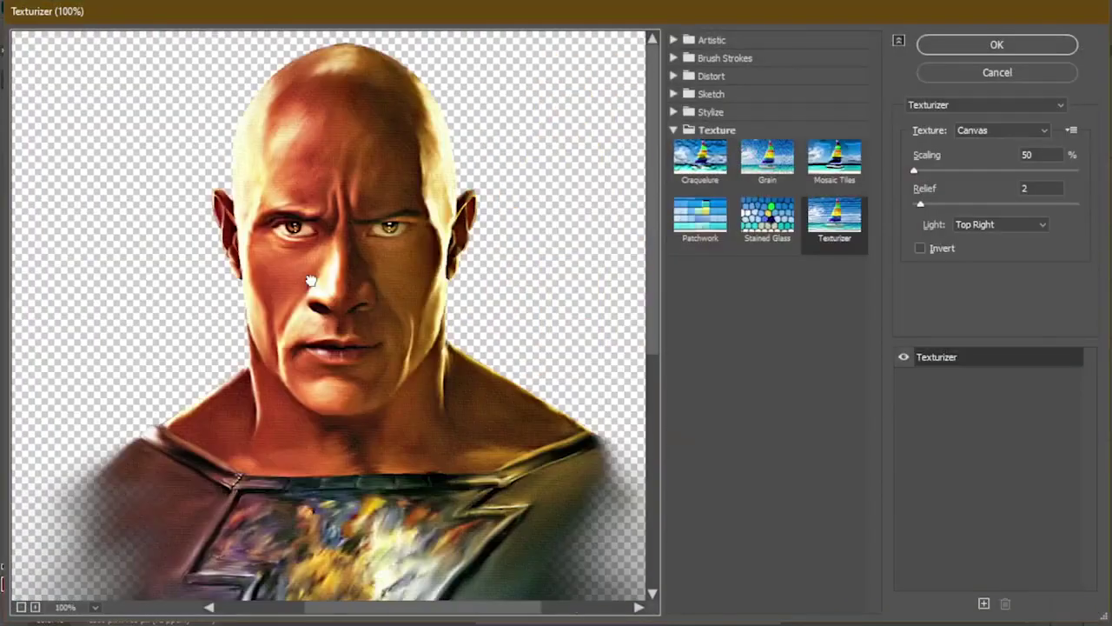
click(974, 52)
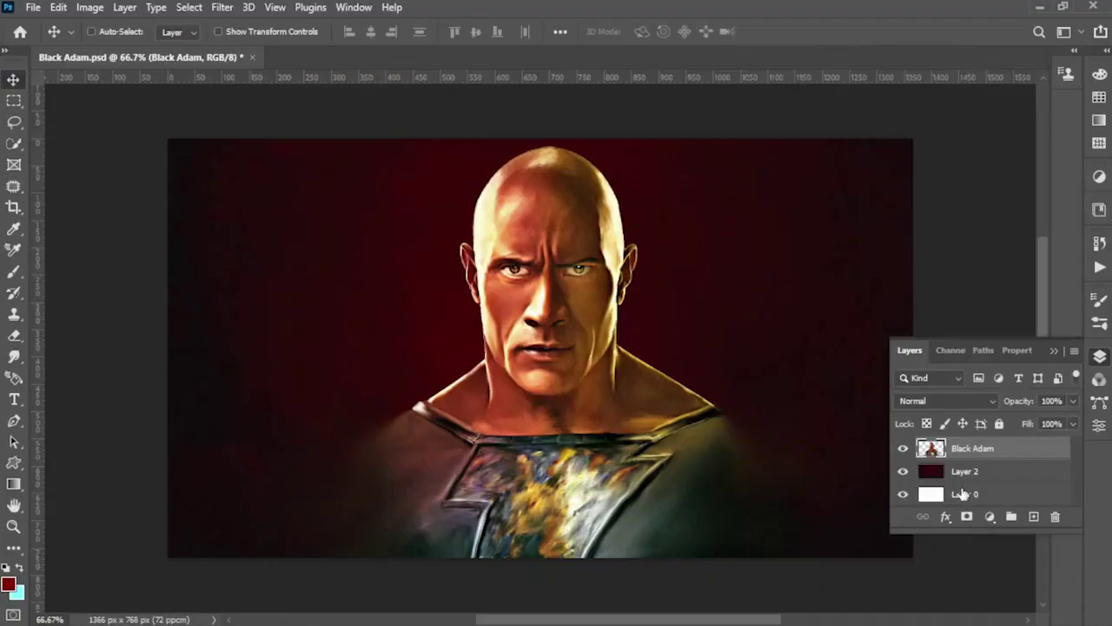
click(965, 472)
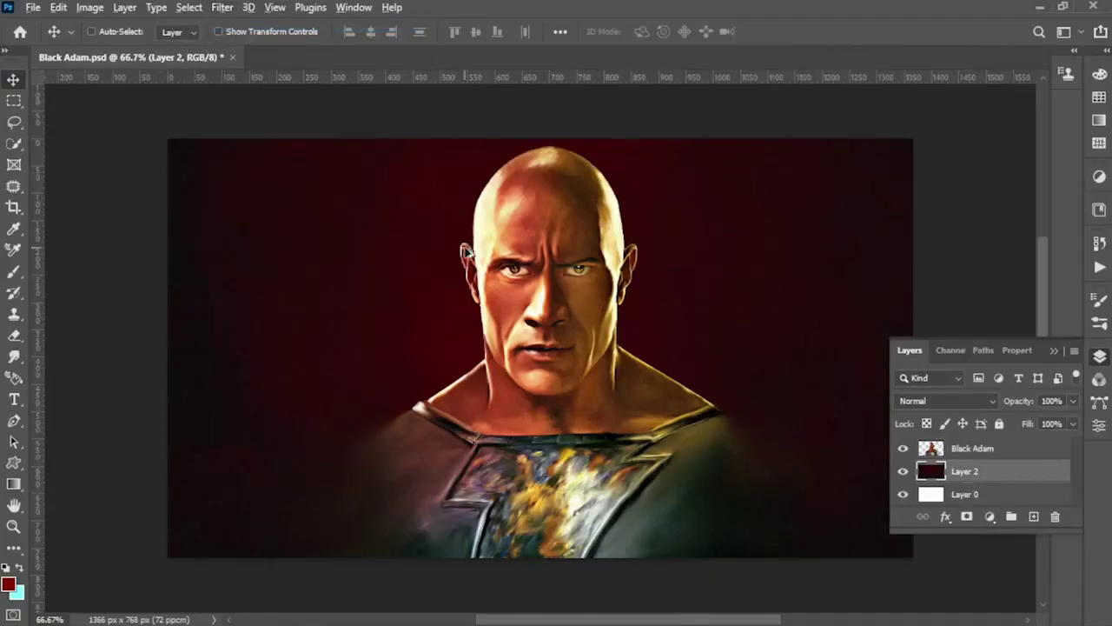
scroll(537, 335, up, 3)
scroll(537, 334, down, 1)
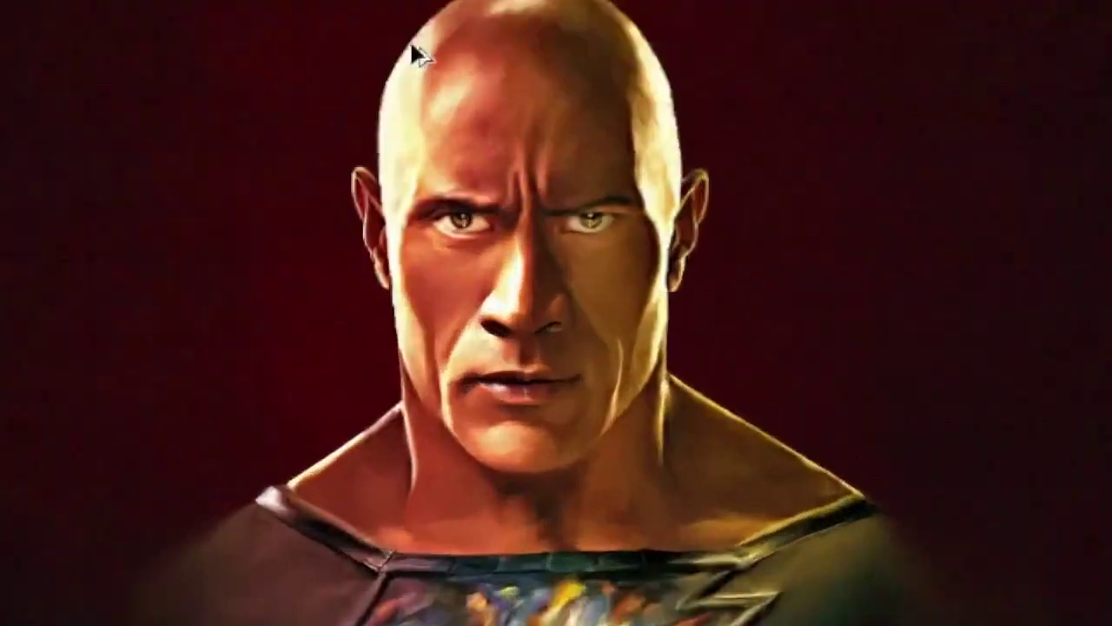